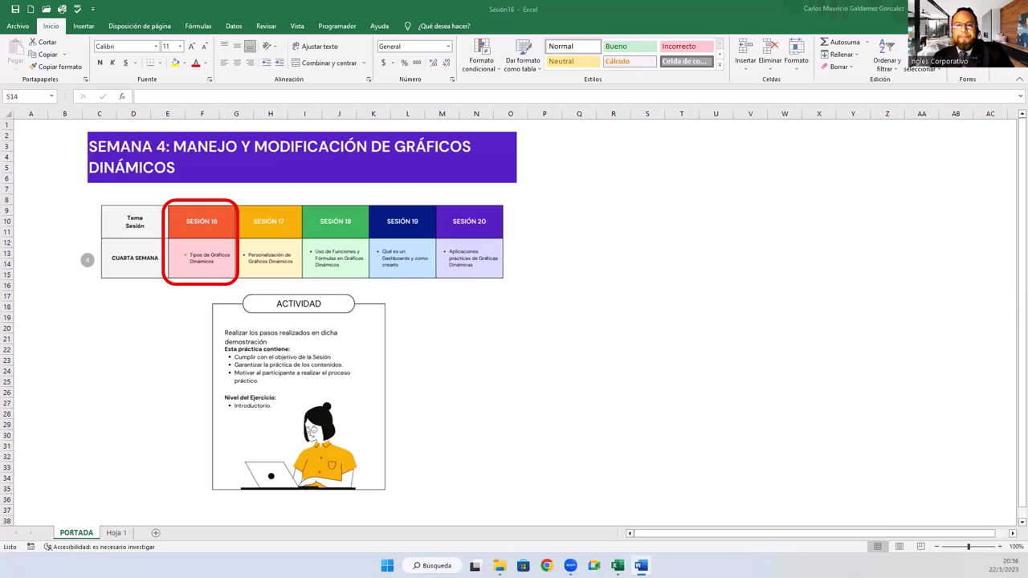
Create a pivot table from the sales data on a new sheet
{"action": "left_click", "coordinate": [117, 533]}
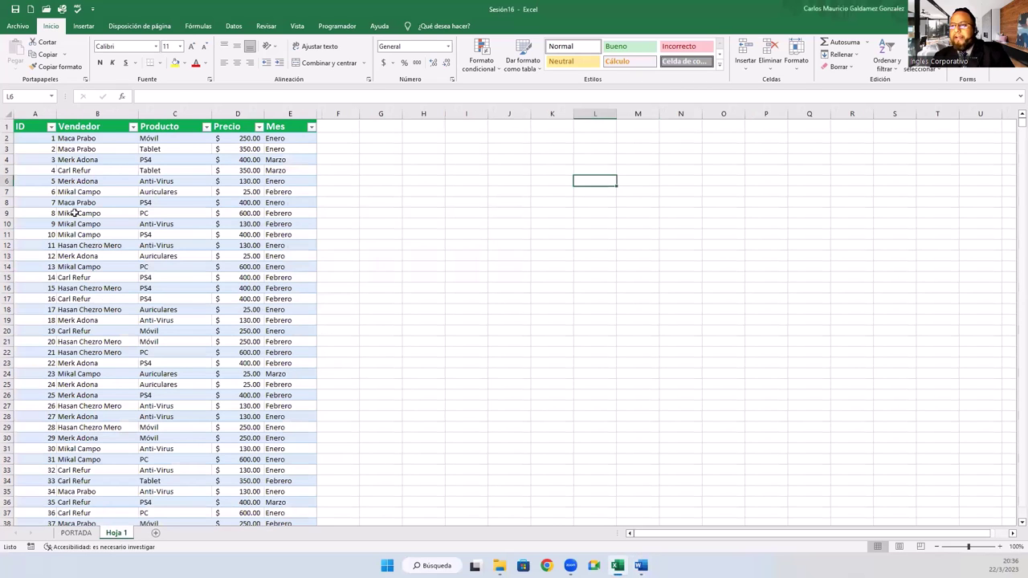
{"action": "left_click", "coordinate": [86, 222]}
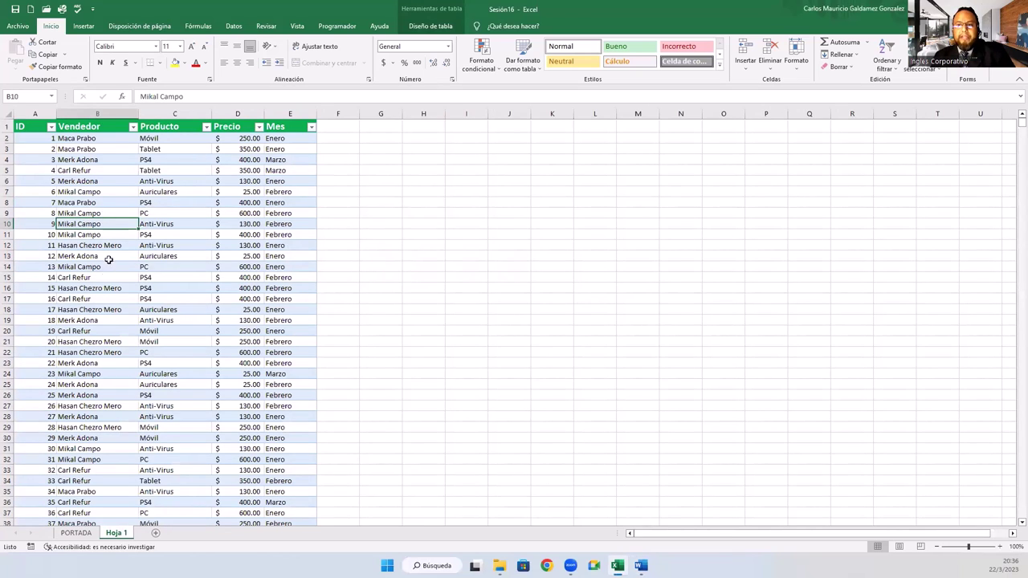
{"action": "left_click", "coordinate": [90, 213]}
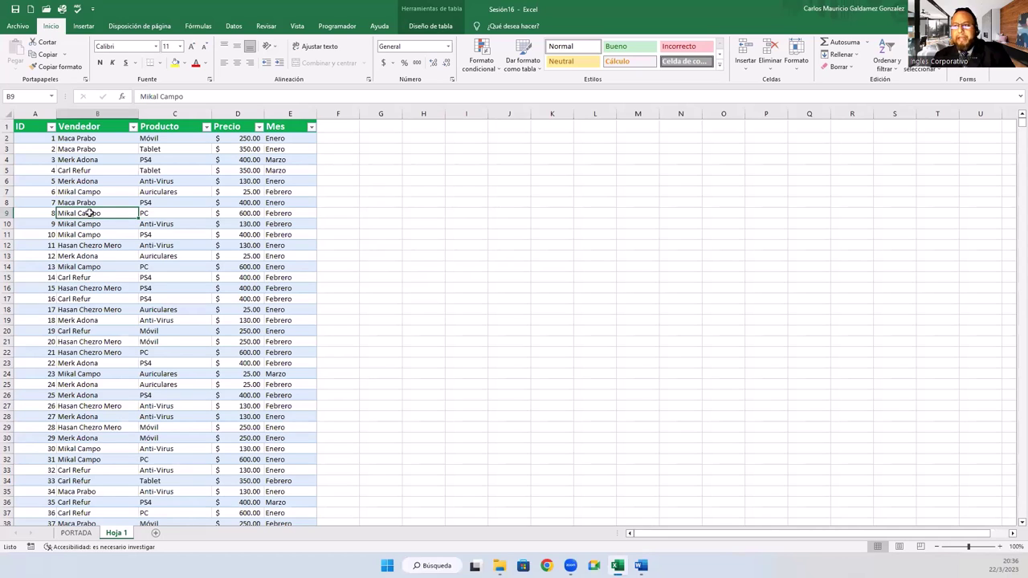
{"action": "left_click", "coordinate": [83, 28]}
{"action": "left_click", "coordinate": [21, 48]}
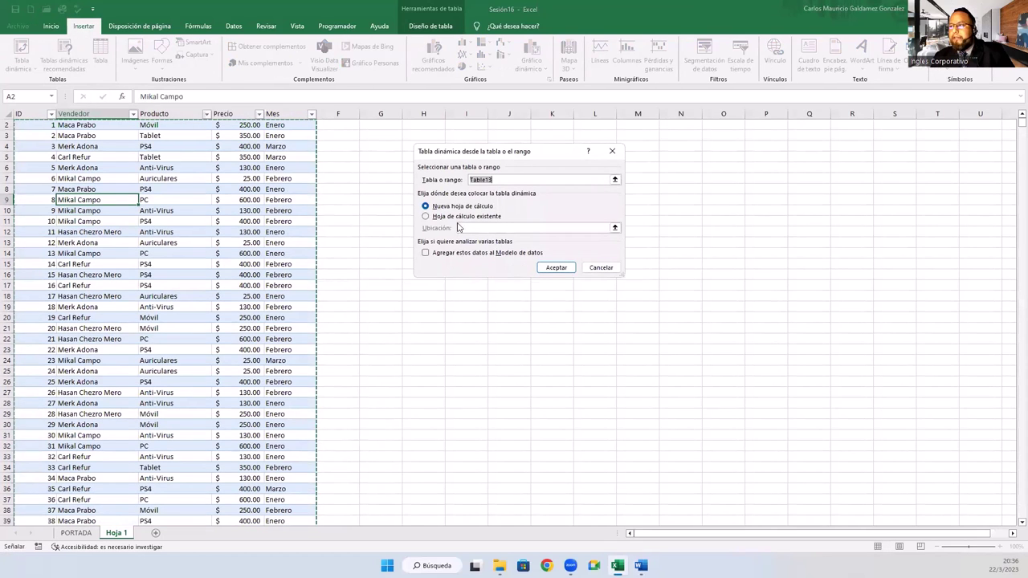
{"action": "left_click", "coordinate": [555, 268]}
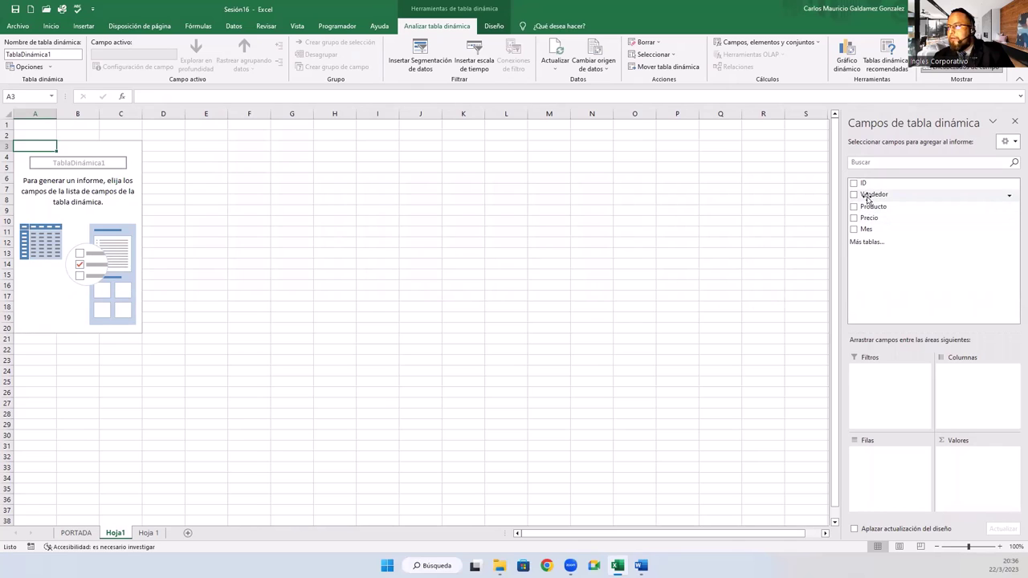
Lay out the pivot with Vendedor as rows, Producto as columns and summed Precio as values
{"action": "left_click_drag", "start_coordinate": [867, 199], "coordinate": [885, 469]}
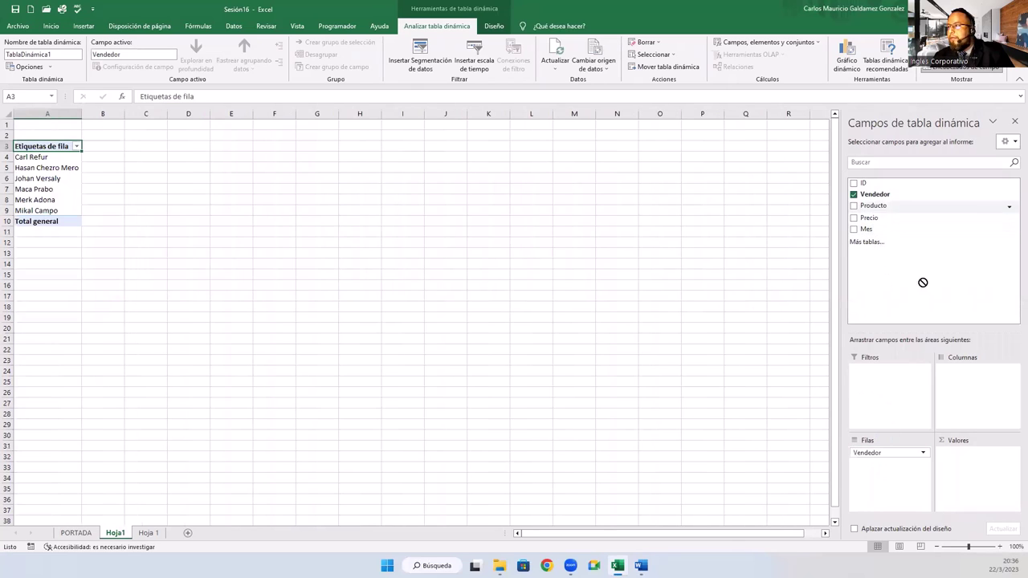
{"action": "left_click_drag", "start_coordinate": [923, 282], "coordinate": [980, 394]}
{"action": "left_click_drag", "start_coordinate": [869, 216], "coordinate": [973, 464]}
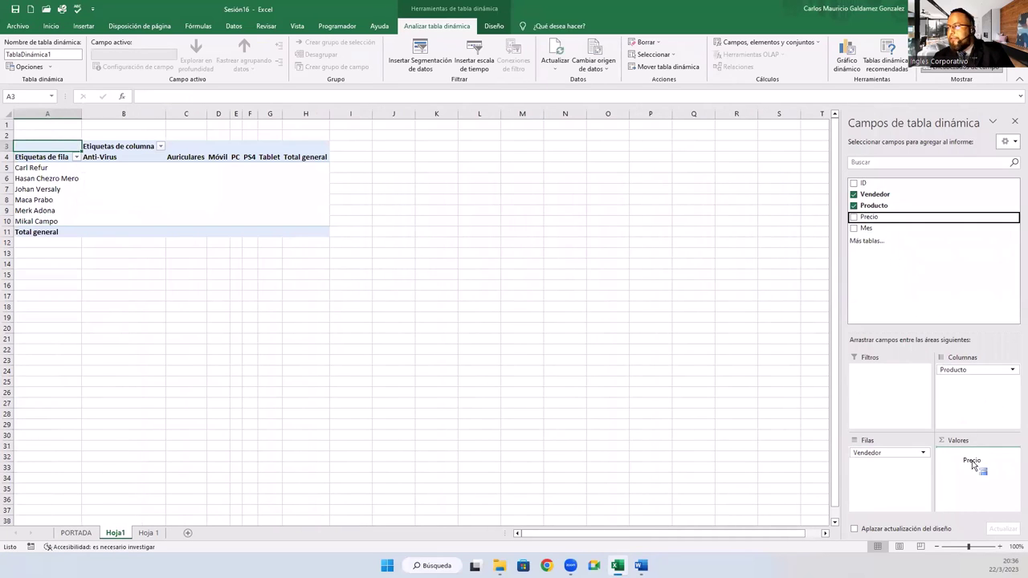
Format the pivot's price values as Contabilidad (accounting), then return to Hoja 1
{"action": "left_click", "coordinate": [147, 168]}
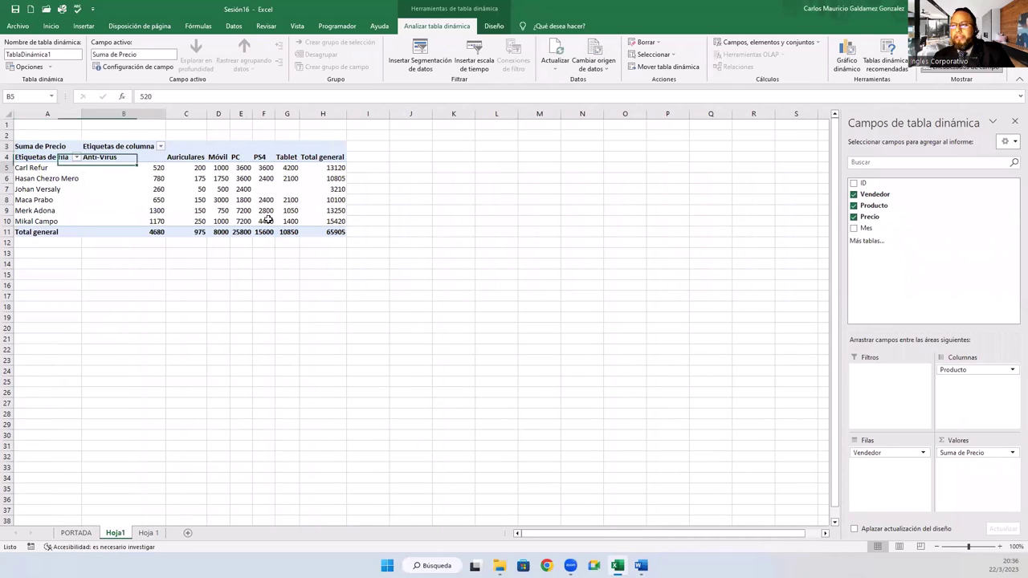
{"action": "left_click_drag", "start_coordinate": [268, 219], "coordinate": [321, 233]}
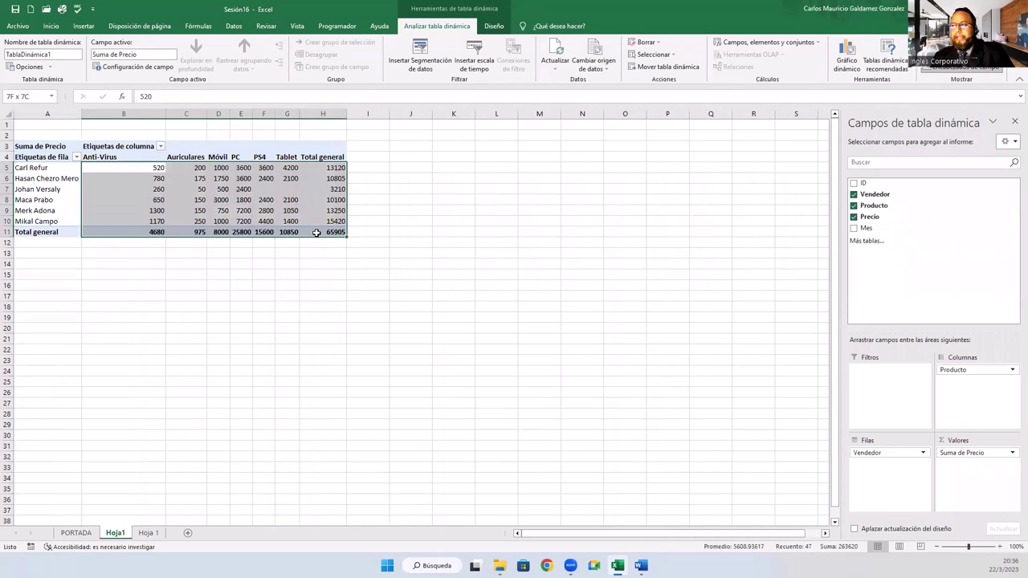
{"action": "left_click", "coordinate": [48, 31]}
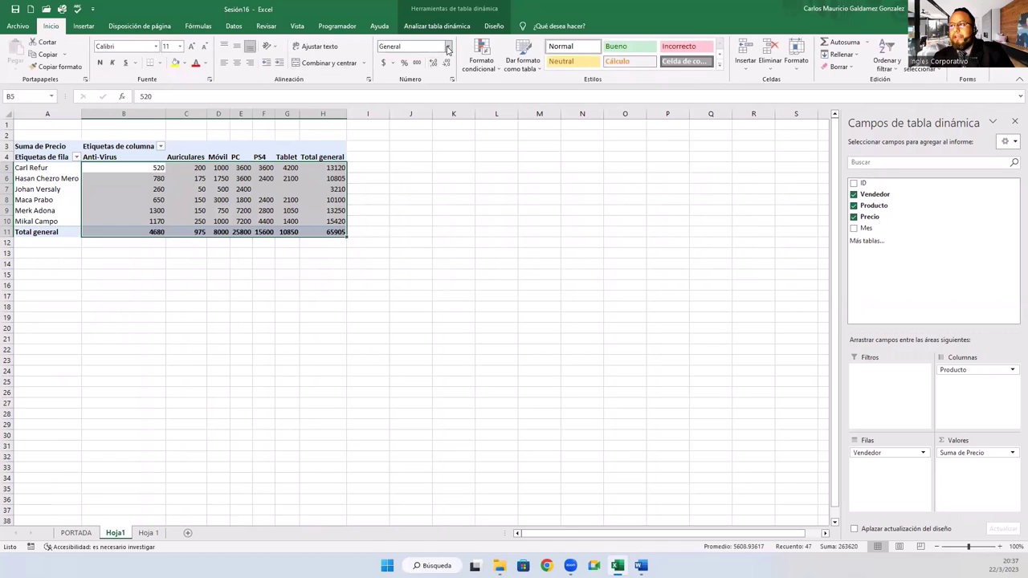
{"action": "left_click", "coordinate": [448, 49]}
{"action": "left_click", "coordinate": [433, 134]}
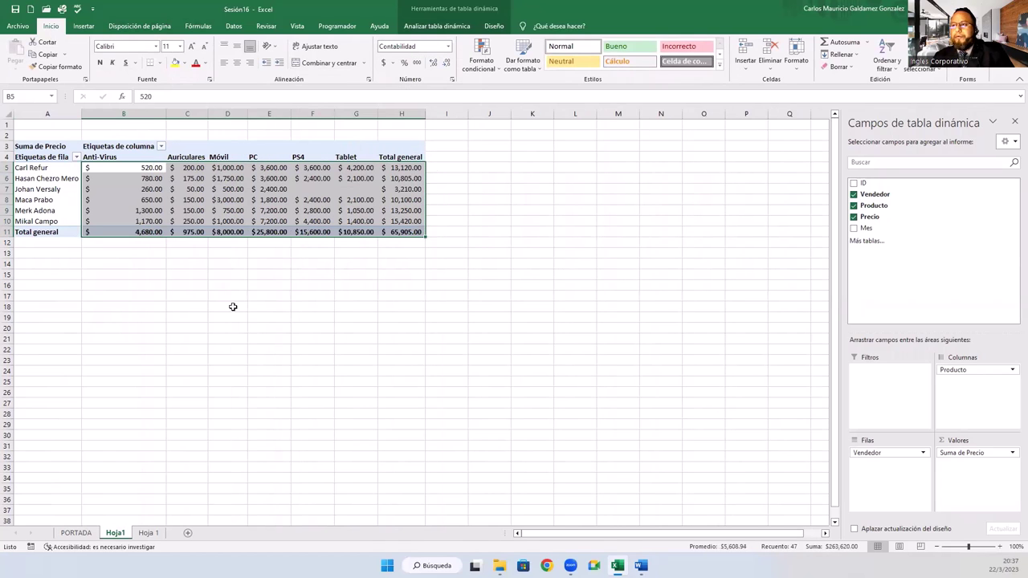
{"action": "left_click", "coordinate": [142, 534]}
Create the recommended 'Suma de Precio por Producto' pivot table from the Hoja 1 data
{"action": "left_click", "coordinate": [103, 253]}
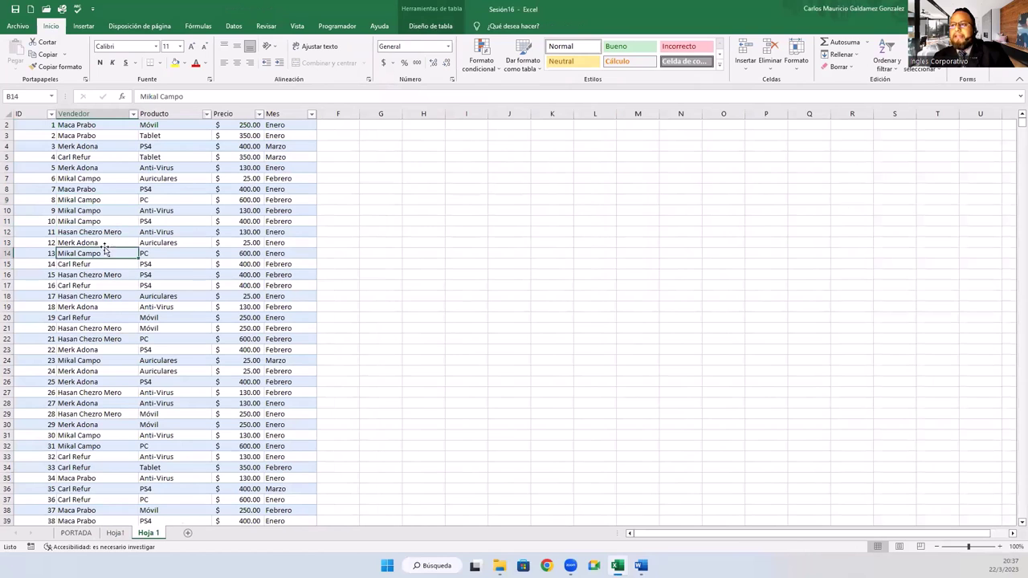
{"action": "left_click", "coordinate": [84, 28]}
{"action": "left_click", "coordinate": [67, 49]}
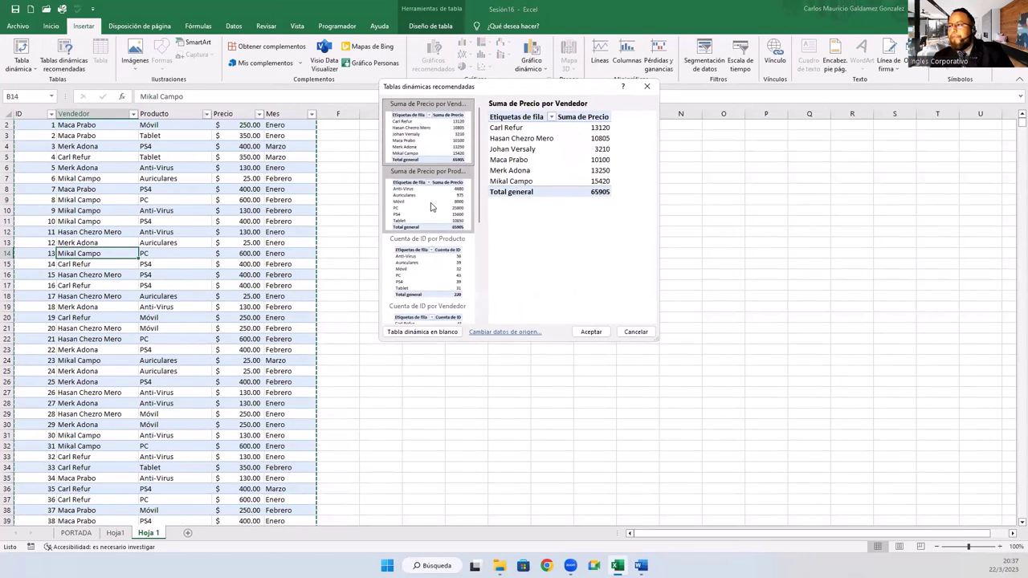
{"action": "left_click", "coordinate": [430, 211]}
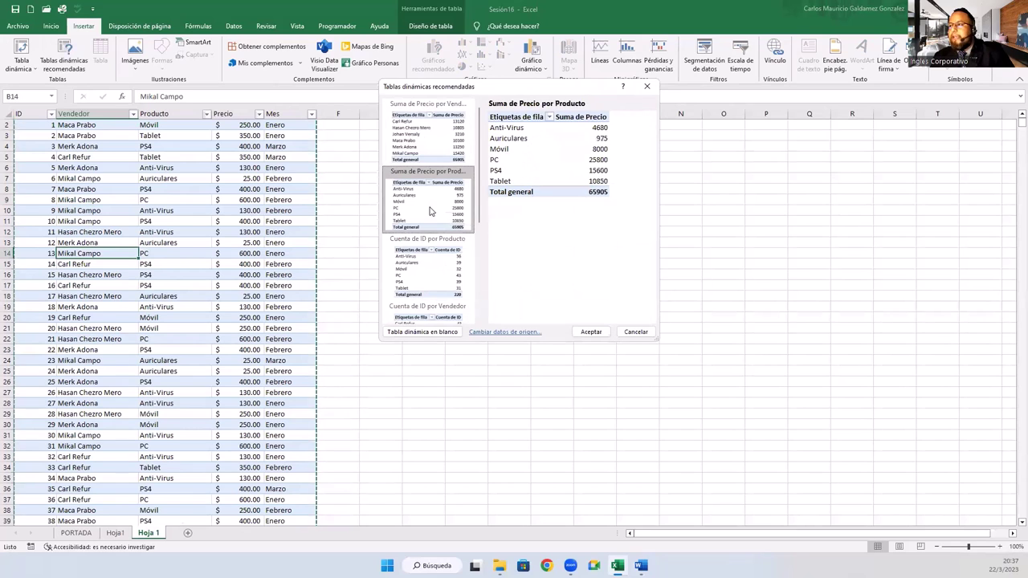
{"action": "left_click", "coordinate": [580, 334]}
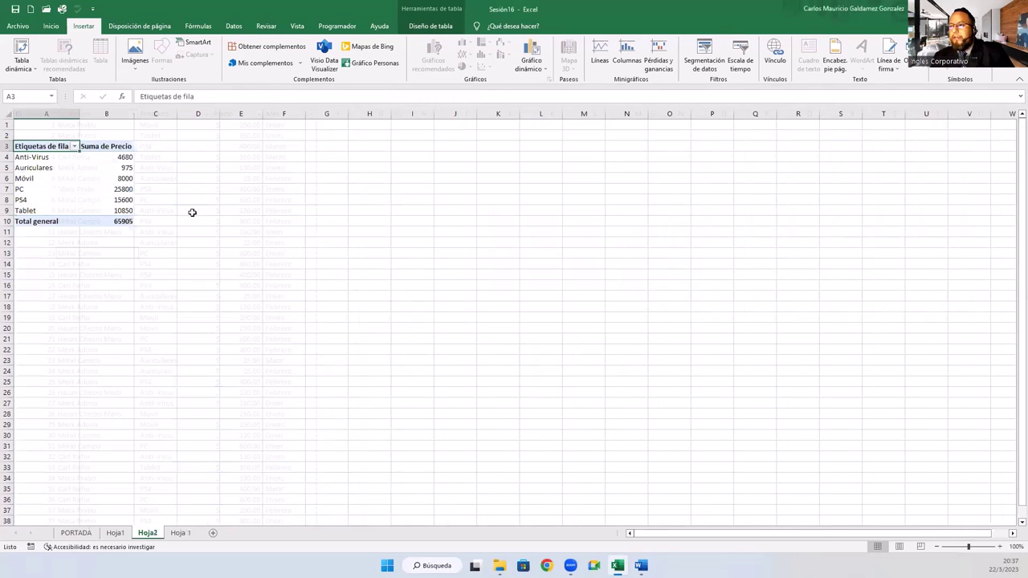
{"action": "left_click", "coordinate": [94, 189]}
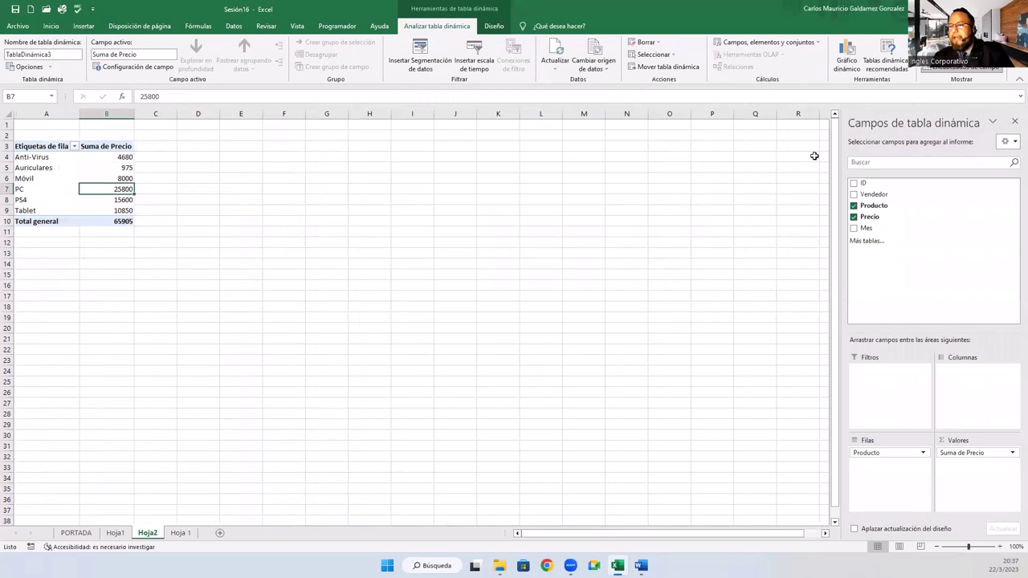
Move the product totals pivot table to cell J3 on Hoja1
{"action": "left_click", "coordinate": [118, 533]}
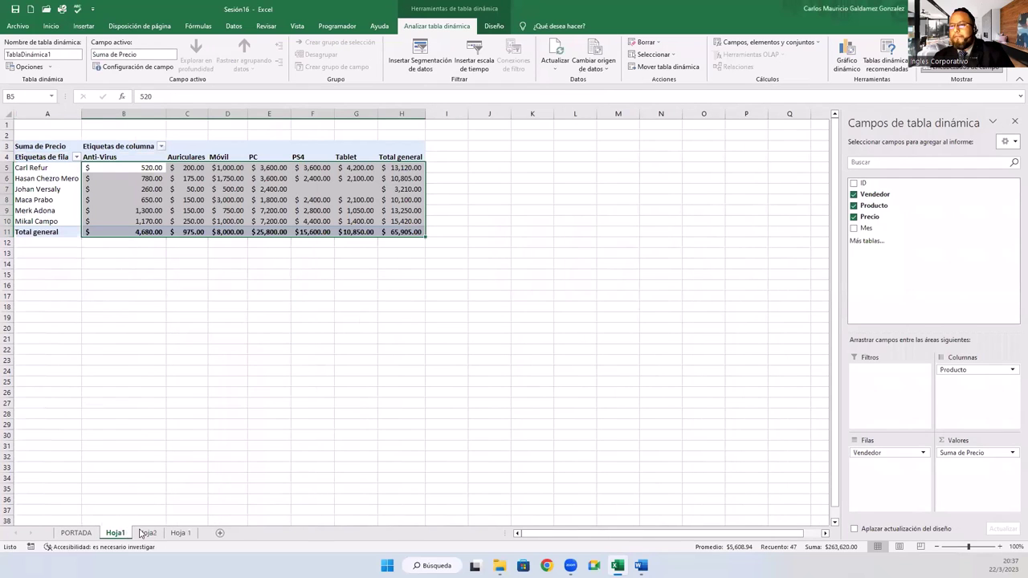
{"action": "left_click", "coordinate": [147, 533]}
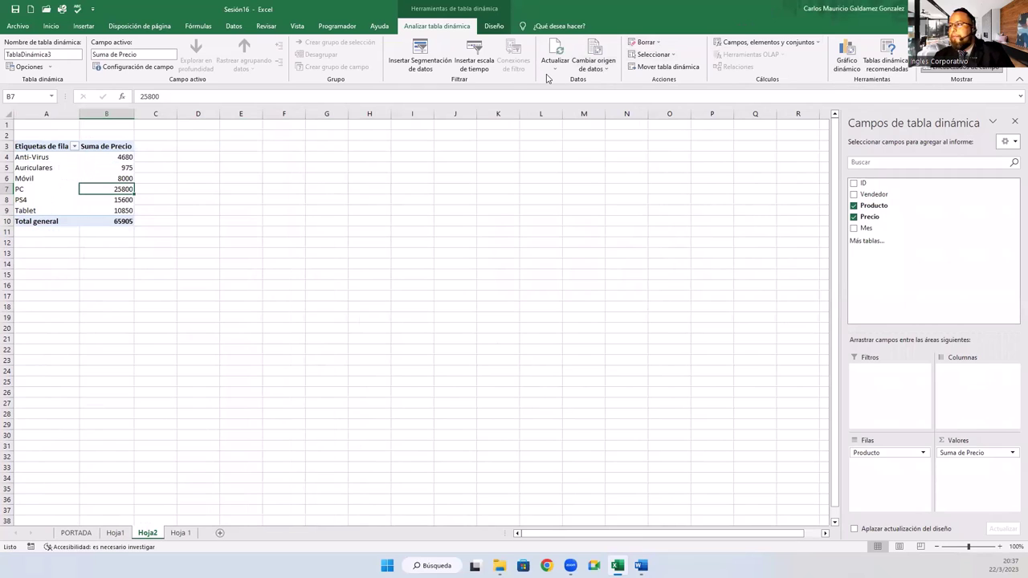
{"action": "left_click", "coordinate": [54, 179]}
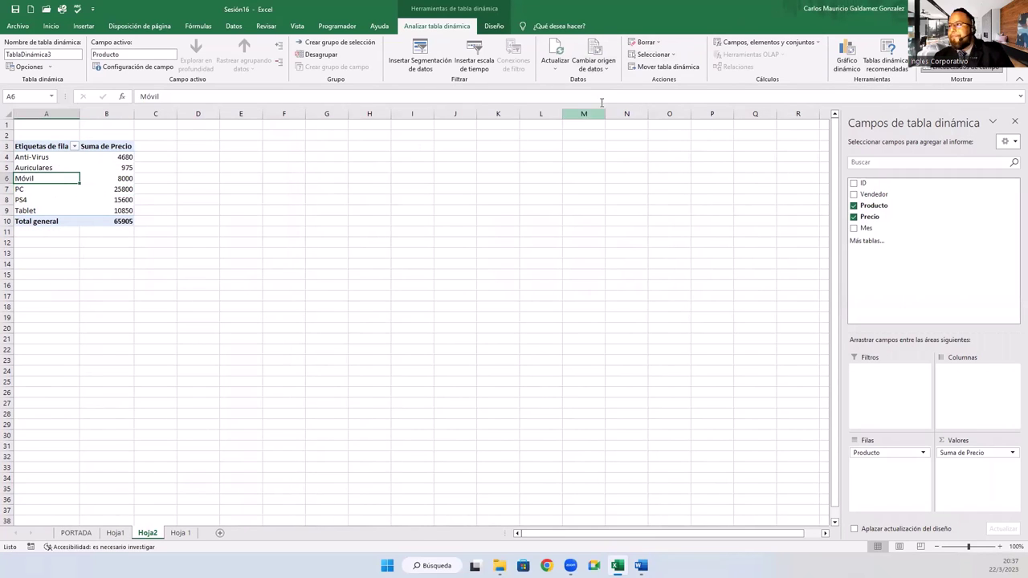
{"action": "left_click", "coordinate": [660, 67]}
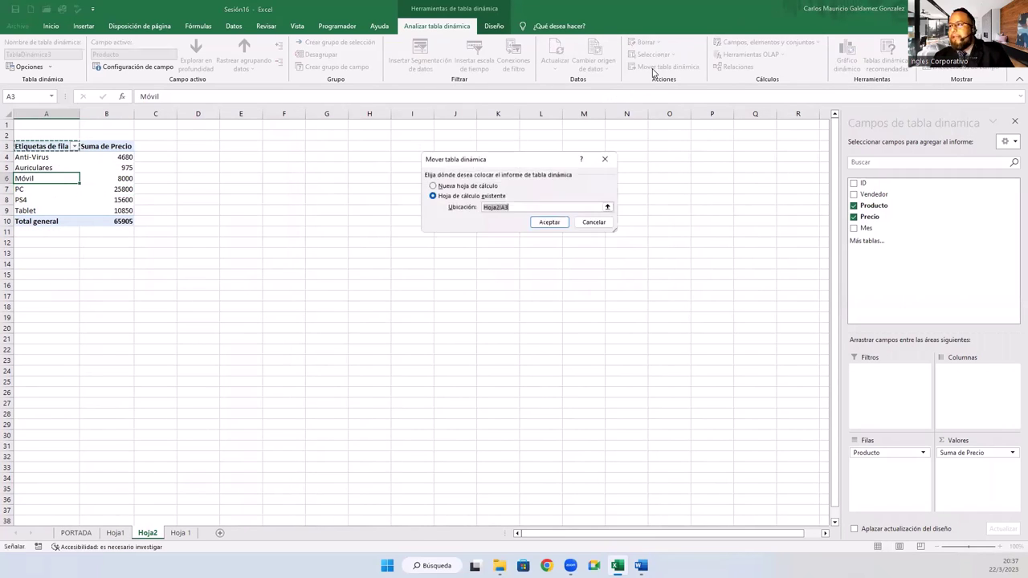
{"action": "left_click", "coordinate": [110, 535]}
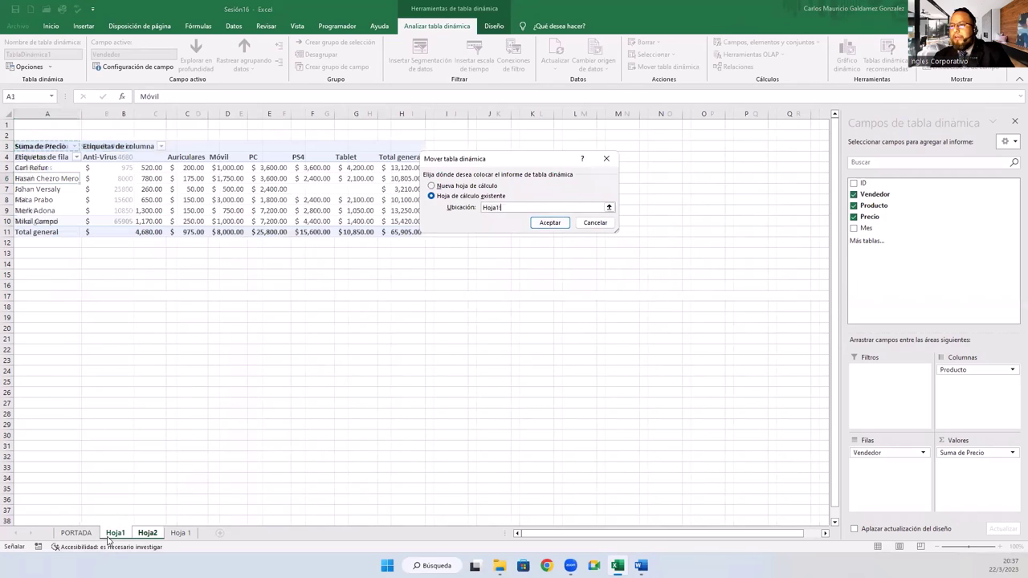
{"action": "left_click", "coordinate": [36, 273]}
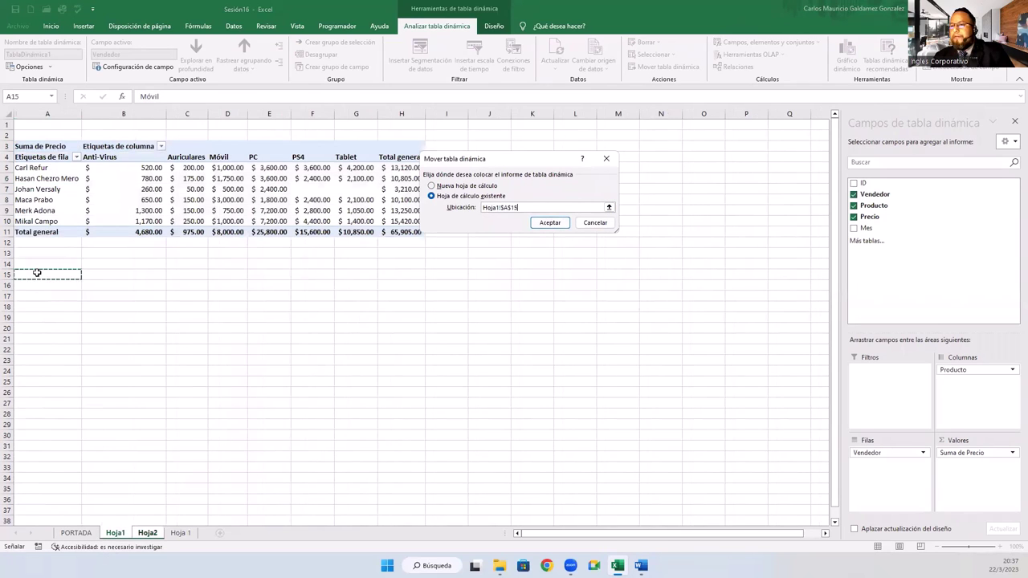
{"action": "left_click_drag", "start_coordinate": [511, 164], "coordinate": [507, 285]}
{"action": "left_click", "coordinate": [496, 146]}
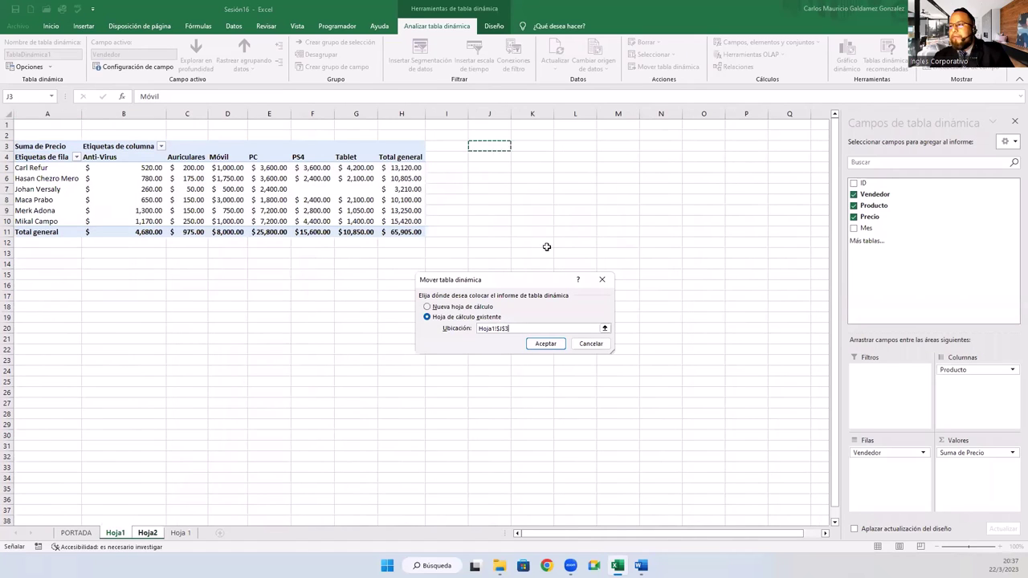
{"action": "left_click", "coordinate": [545, 344]}
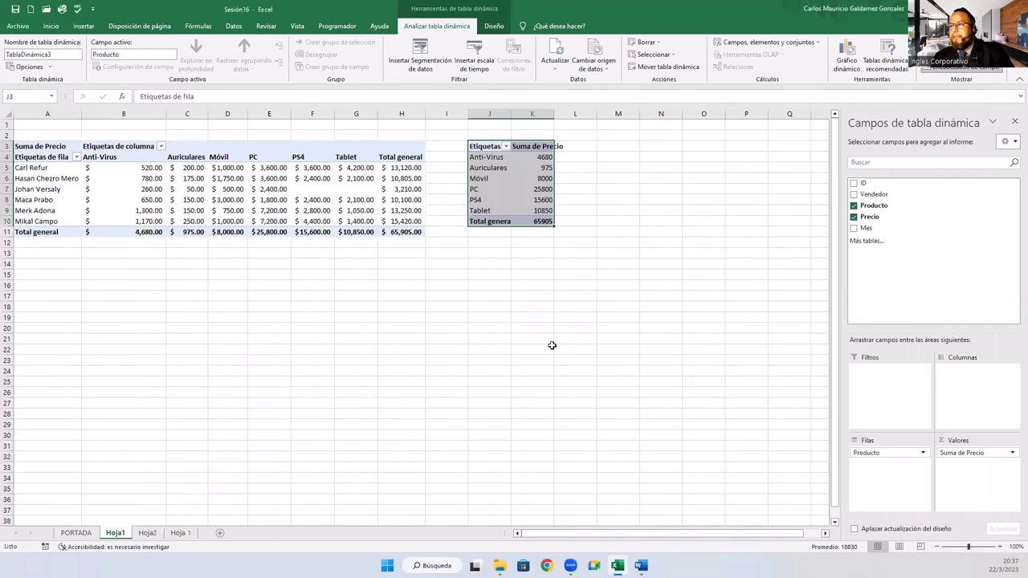
AutoFit columns K and J to their headings, then return to the Hoja 1 data
{"action": "double_click", "coordinate": [552, 113]}
{"action": "double_click", "coordinate": [511, 113]}
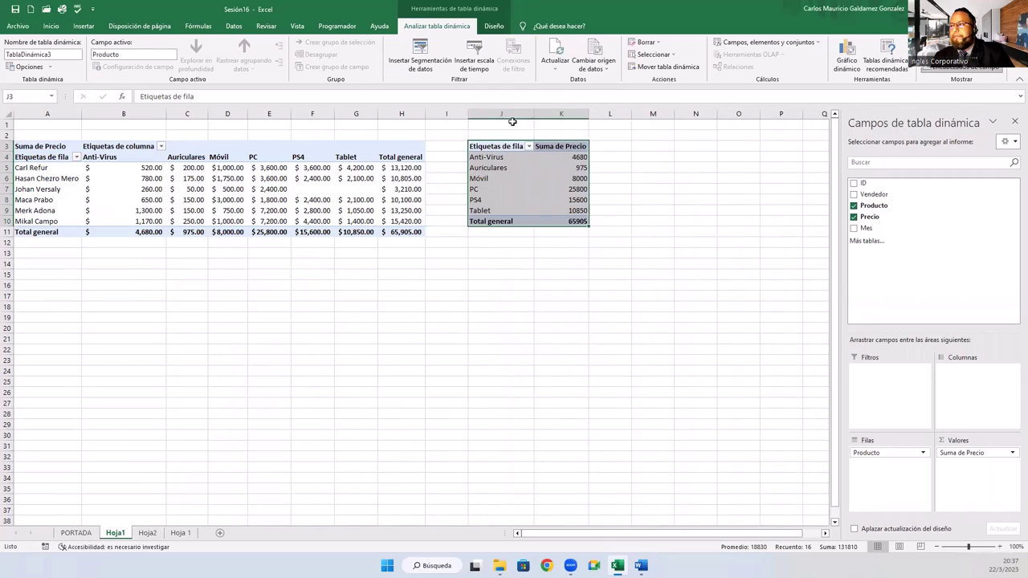
{"action": "left_click", "coordinate": [180, 533]}
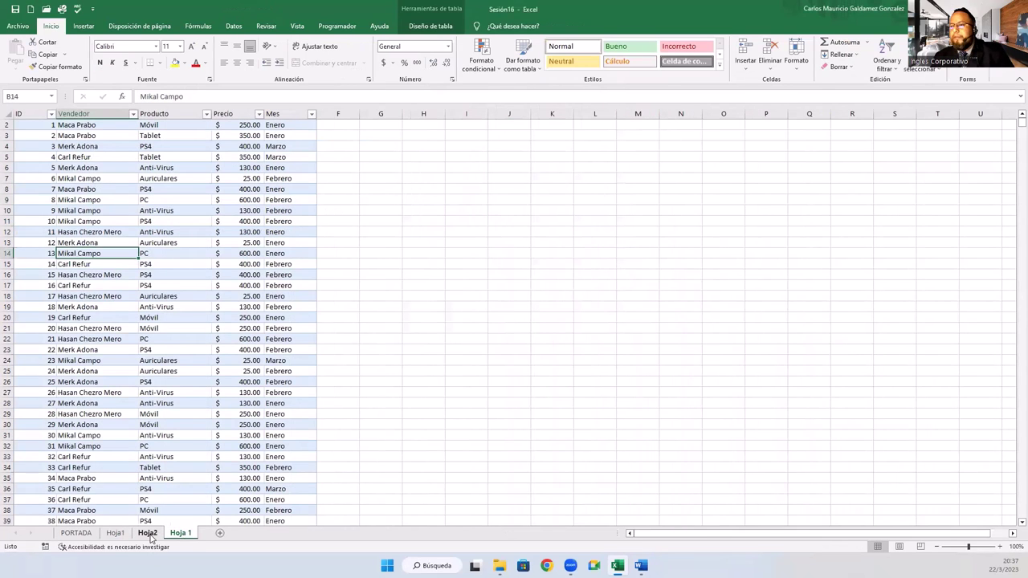
Delete the blank Hoja2 sheet
{"action": "left_click", "coordinate": [146, 533]}
{"action": "right_click", "coordinate": [148, 533]}
{"action": "left_click", "coordinate": [181, 424]}
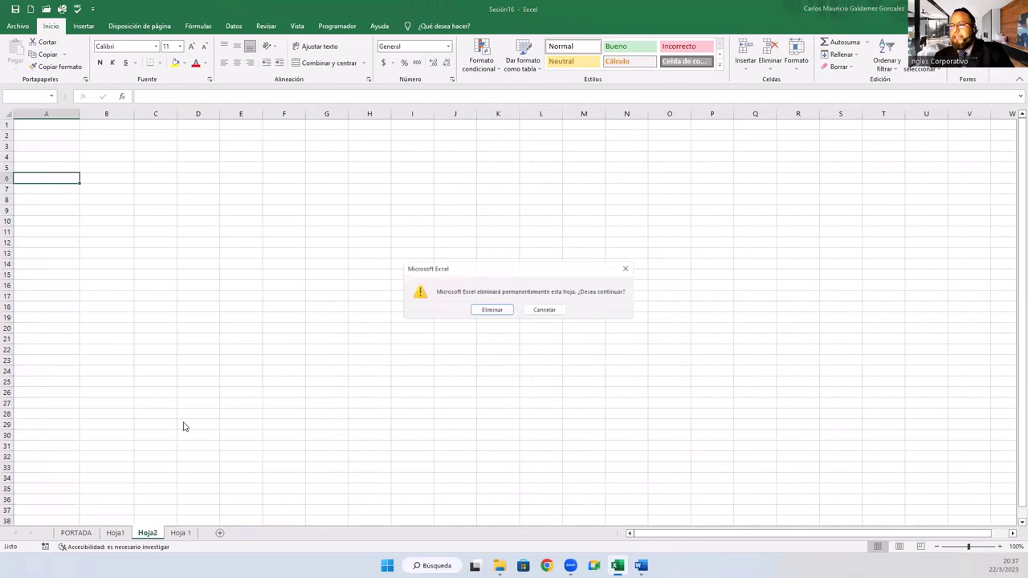
{"action": "left_click", "coordinate": [478, 312]}
Create the recommended 'Suma de Precio por Mes' pivot table from the source data
{"action": "left_click", "coordinate": [193, 241]}
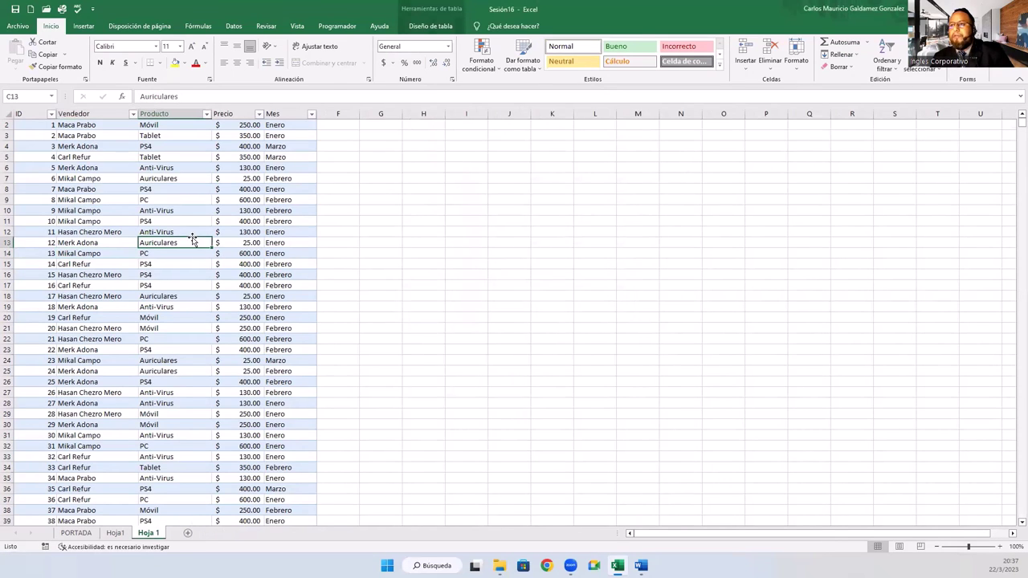
{"action": "left_click", "coordinate": [85, 27]}
{"action": "left_click", "coordinate": [66, 54]}
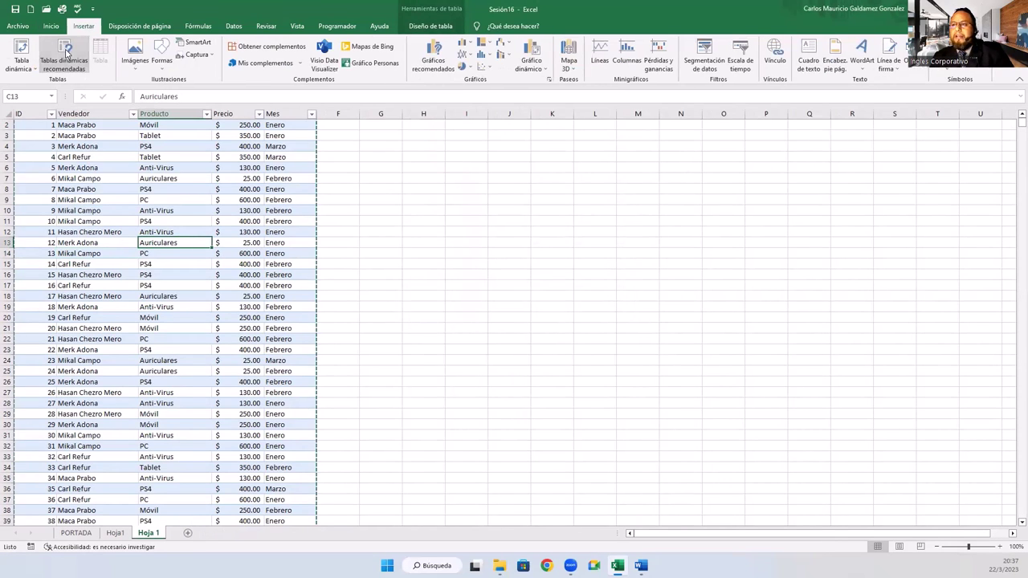
{"action": "scroll", "coordinate": [471, 390], "scroll_direction": "down", "scroll_amount": 3}
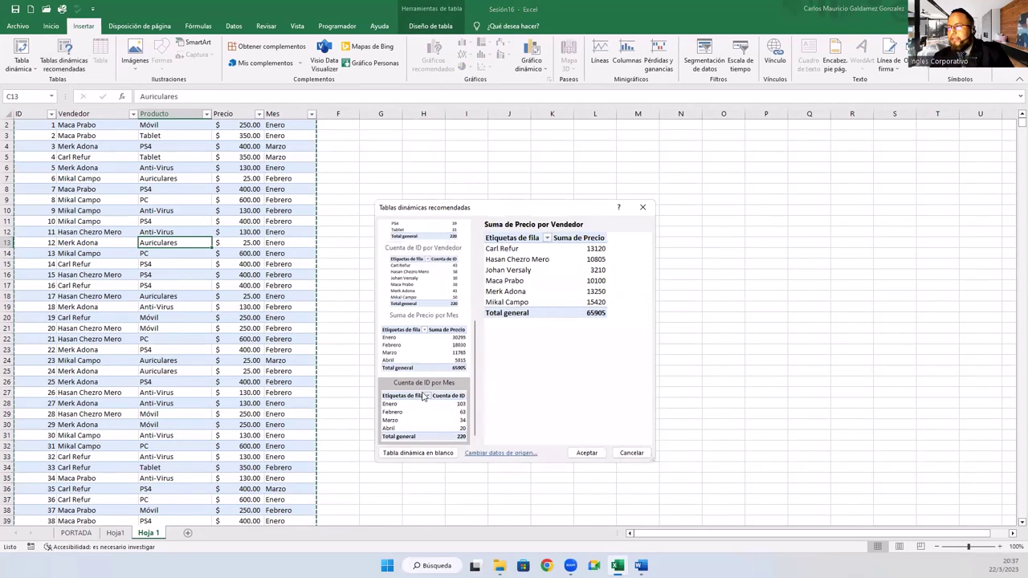
{"action": "left_click", "coordinate": [421, 345]}
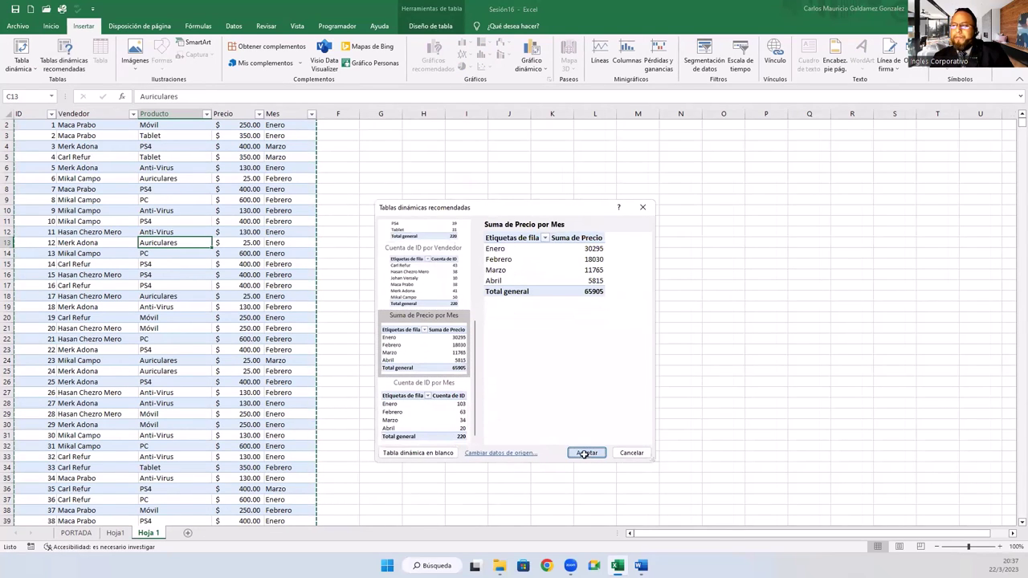
{"action": "left_click", "coordinate": [586, 453]}
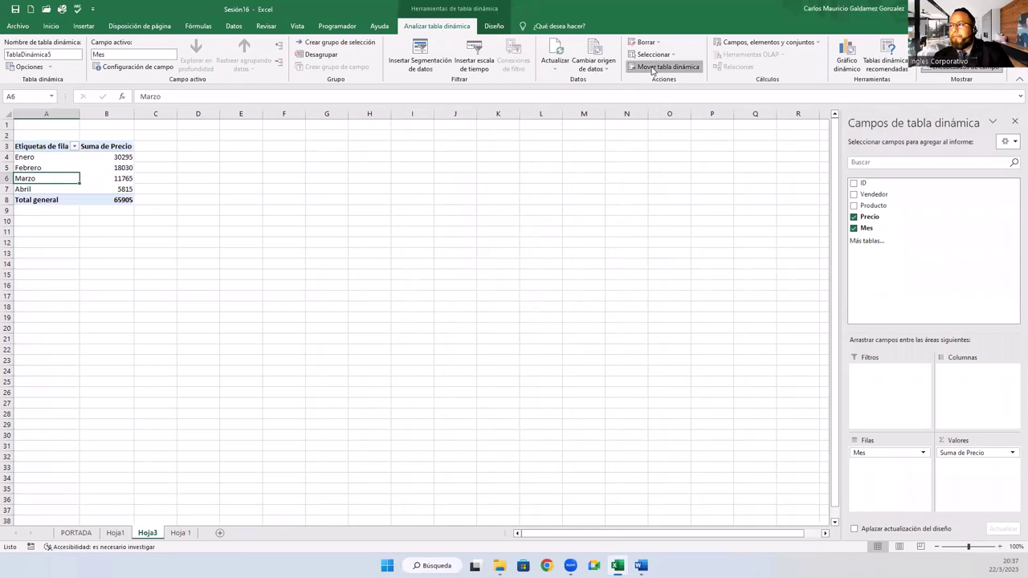
Move the month totals pivot to cell M3 on Hoja1, then select product totals K4:K10
{"action": "left_click", "coordinate": [665, 66]}
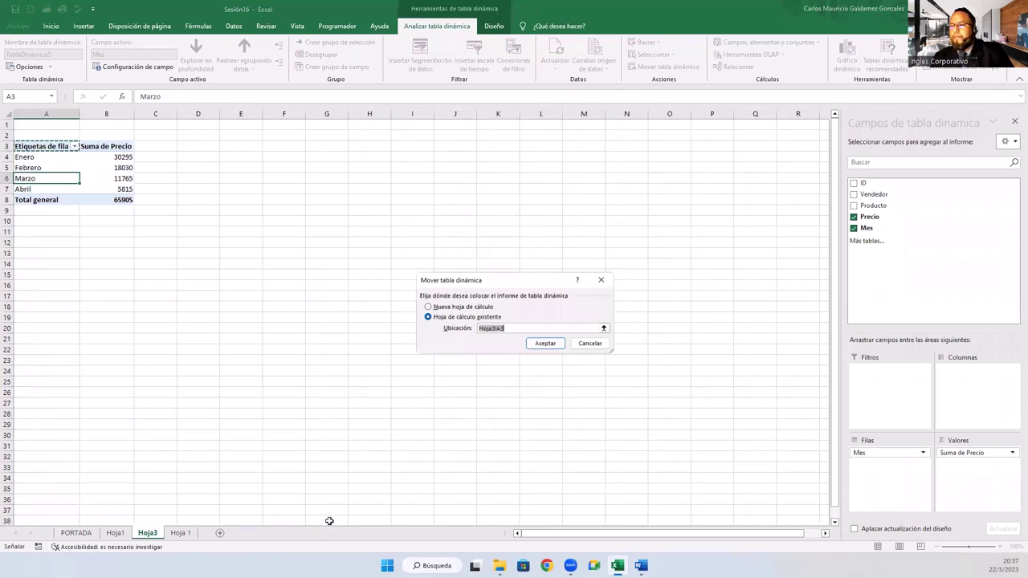
{"action": "left_click", "coordinate": [115, 532]}
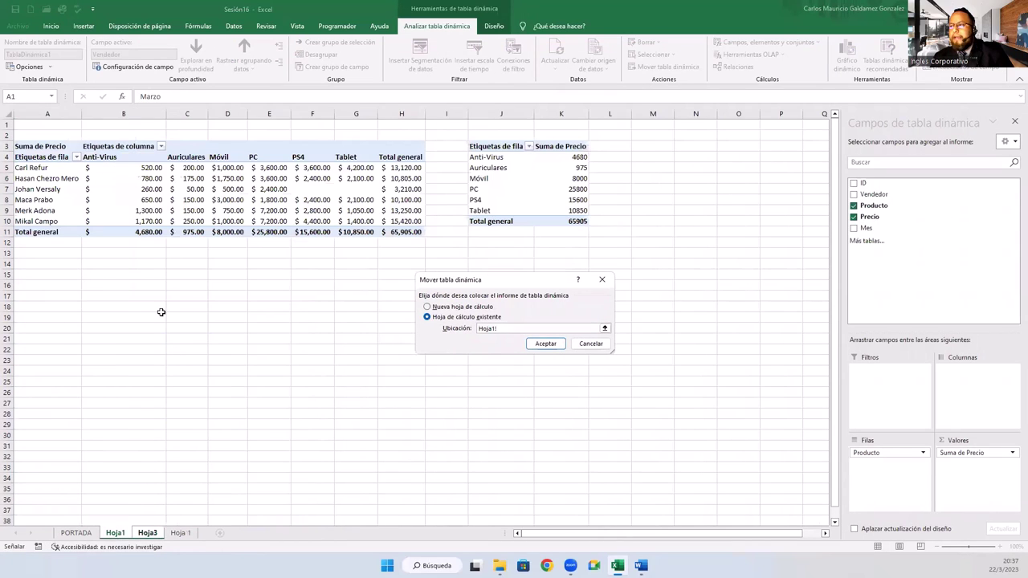
{"action": "left_click", "coordinate": [648, 150]}
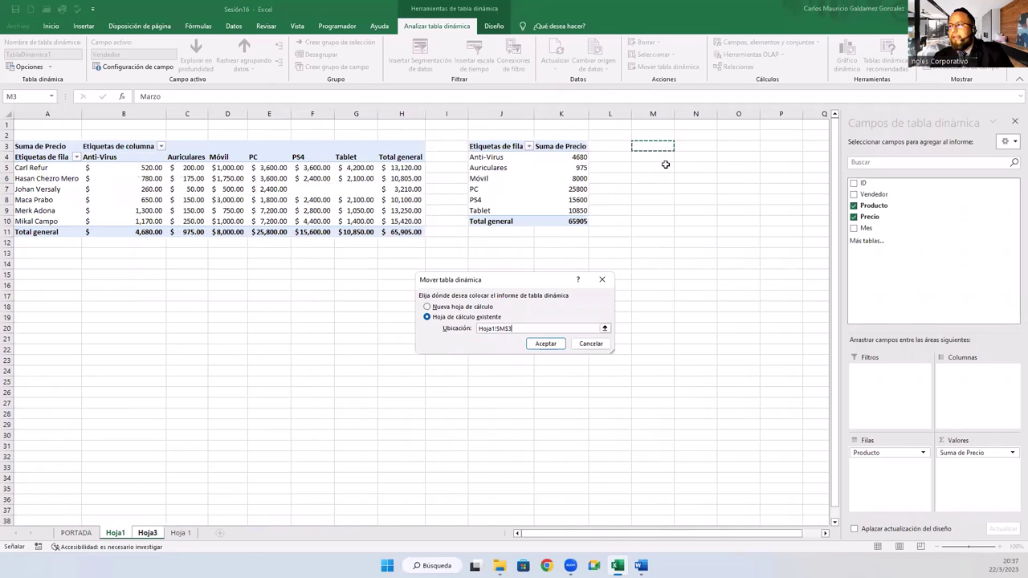
{"action": "left_click", "coordinate": [546, 344]}
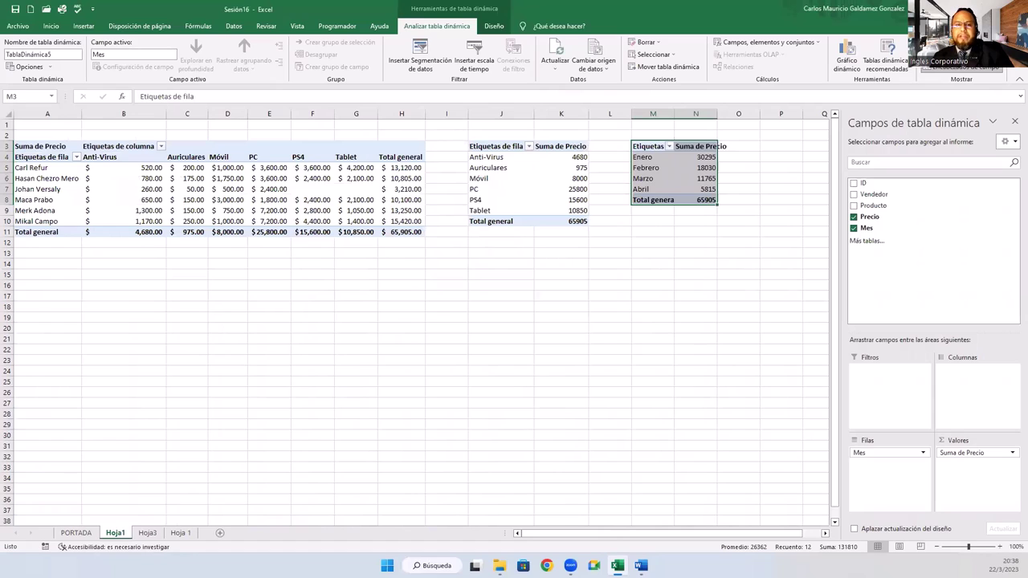
{"action": "left_click", "coordinate": [140, 203]}
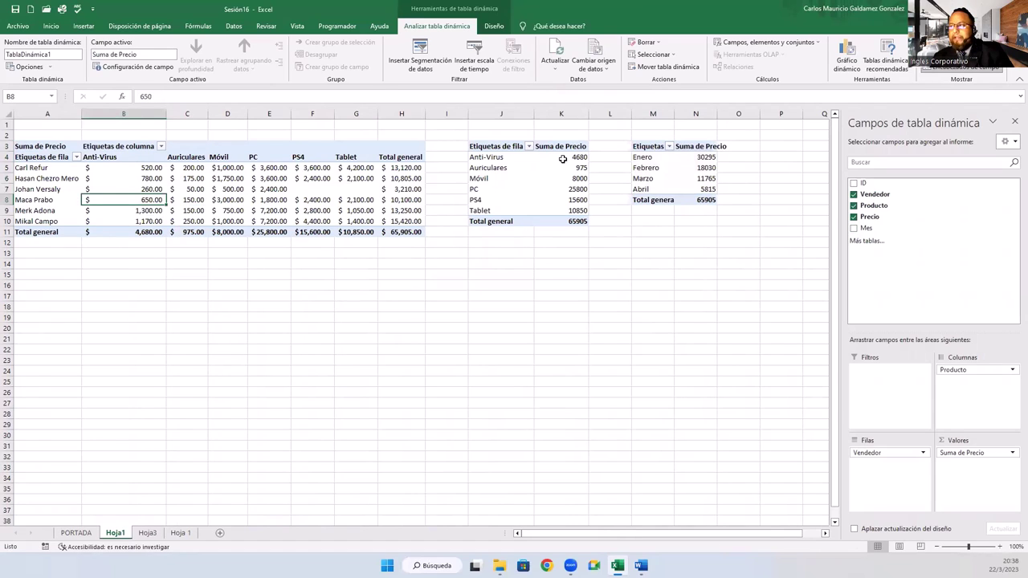
{"action": "left_click_drag", "start_coordinate": [563, 159], "coordinate": [580, 222]}
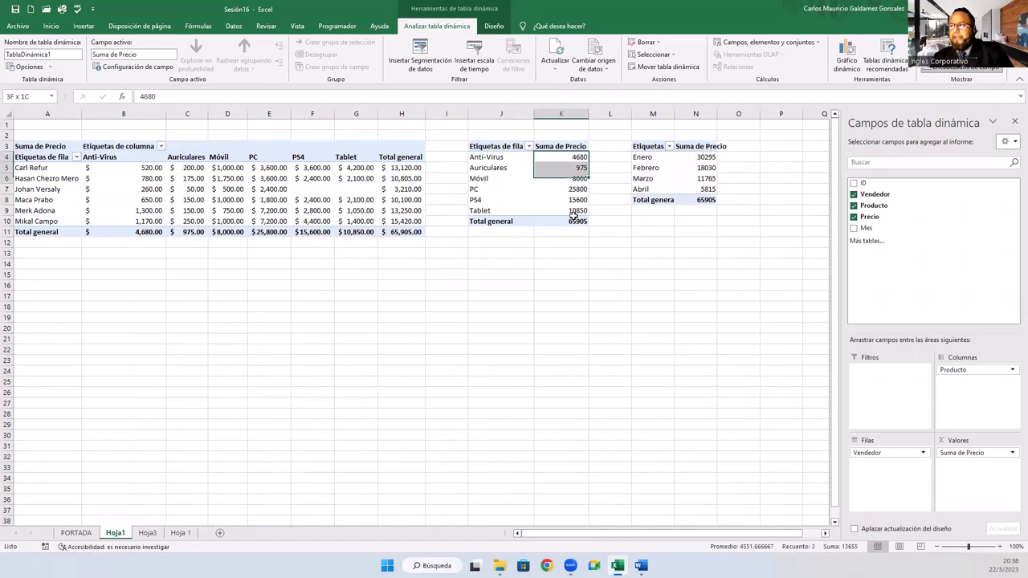
Apply accounting format to product totals K4:K10 and month totals N4:N8, autofitting column N
{"action": "left_click", "coordinate": [48, 27]}
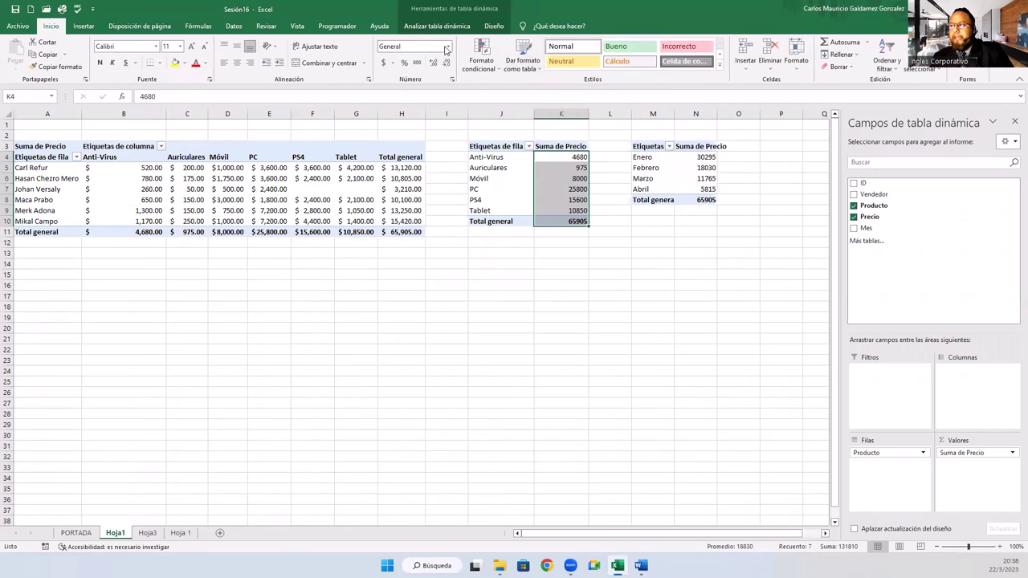
{"action": "left_click", "coordinate": [383, 63]}
{"action": "left_click_drag", "start_coordinate": [679, 161], "coordinate": [691, 201]}
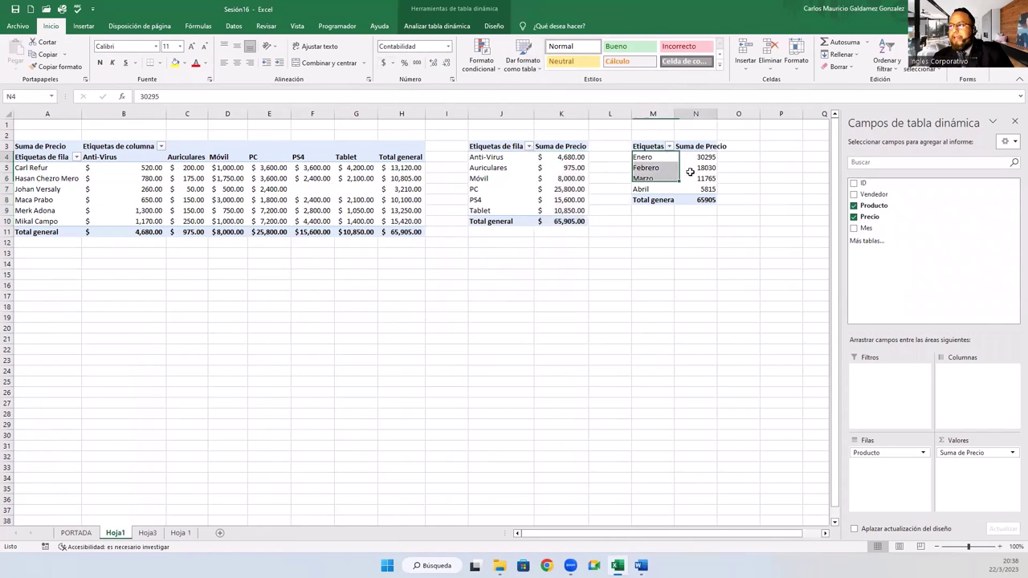
{"action": "left_click", "coordinate": [383, 63]}
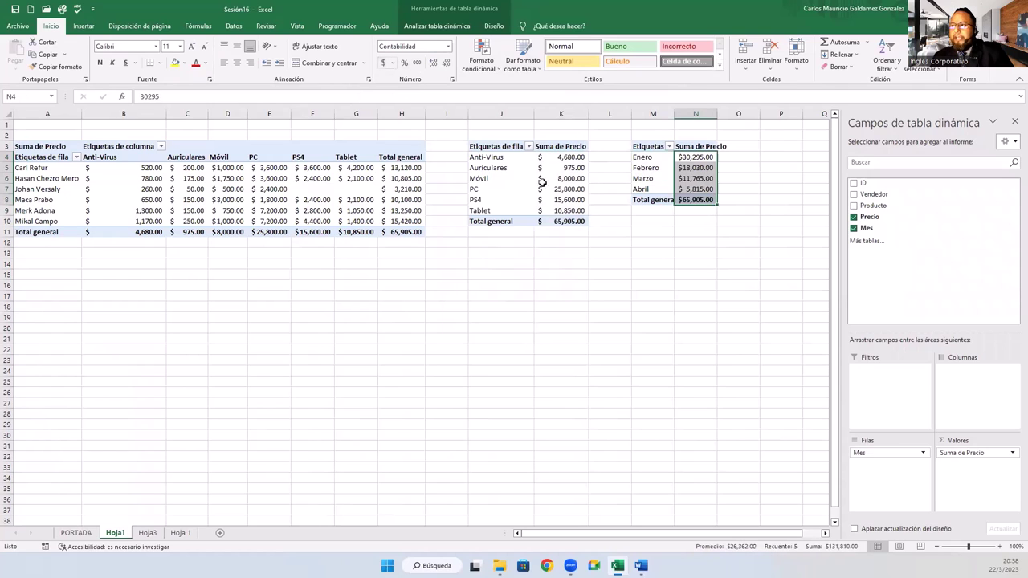
{"action": "double_click", "coordinate": [716, 112]}
{"action": "left_click", "coordinate": [225, 199]}
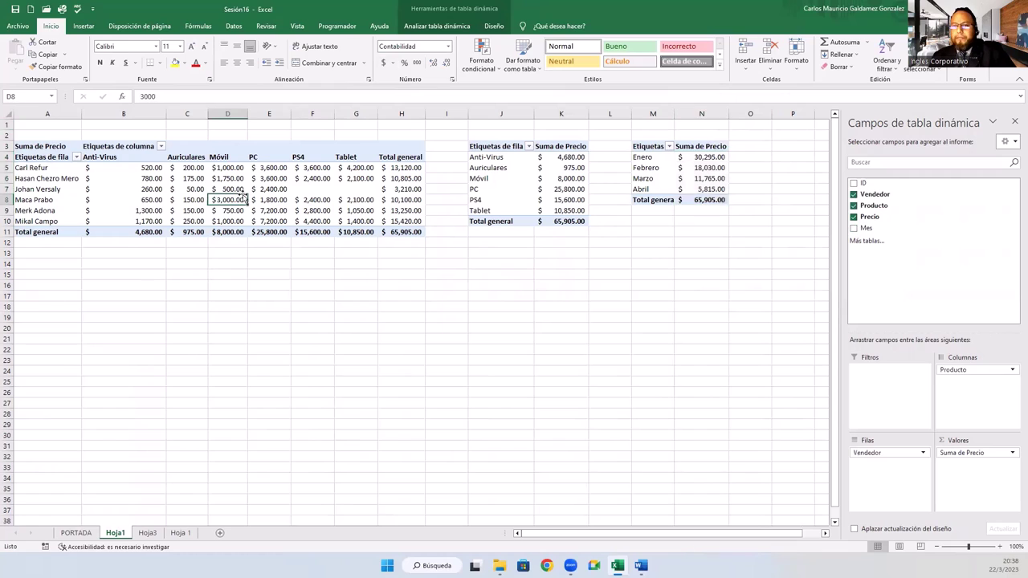
{"action": "left_click", "coordinate": [189, 188]}
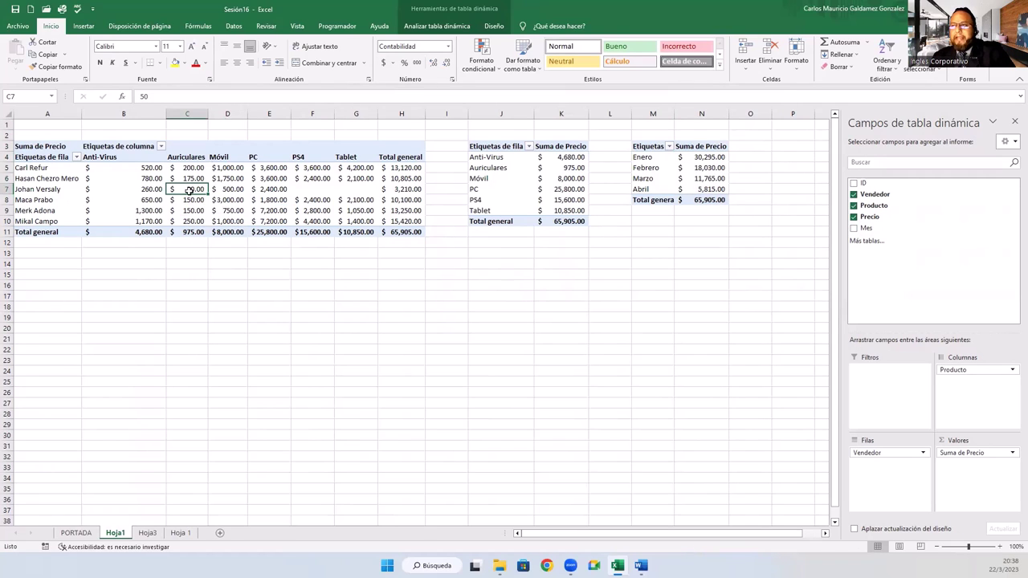
Insert a clustered column pivot chart of the vendor-by-product pivot
{"action": "left_click", "coordinate": [84, 25]}
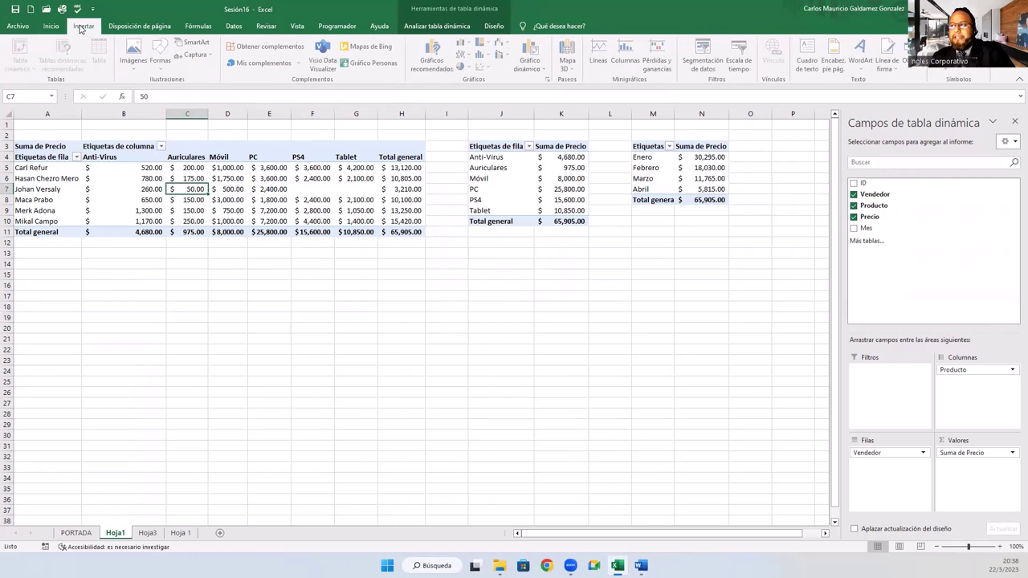
{"action": "left_click", "coordinate": [531, 58]}
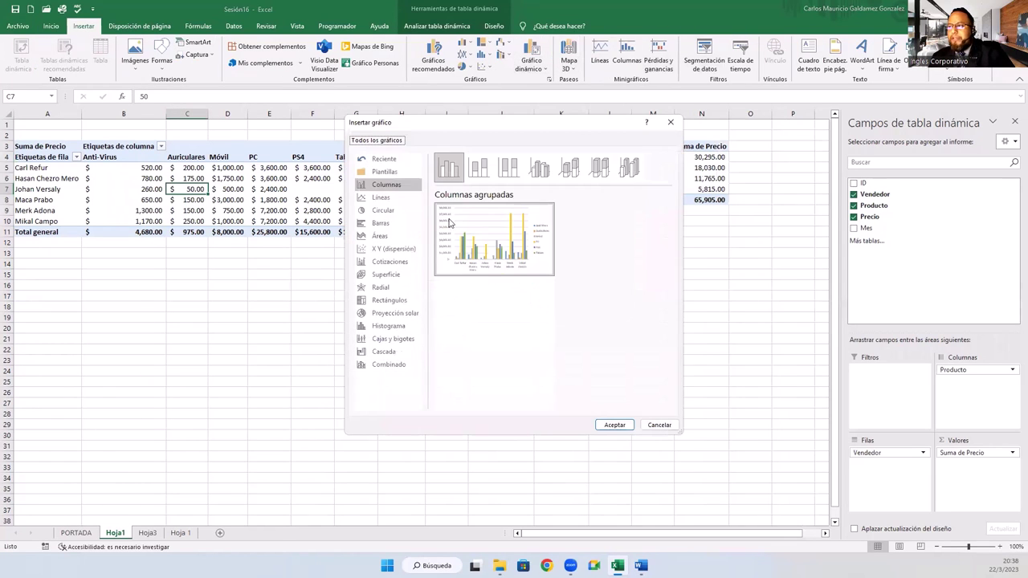
{"action": "left_click", "coordinate": [386, 185]}
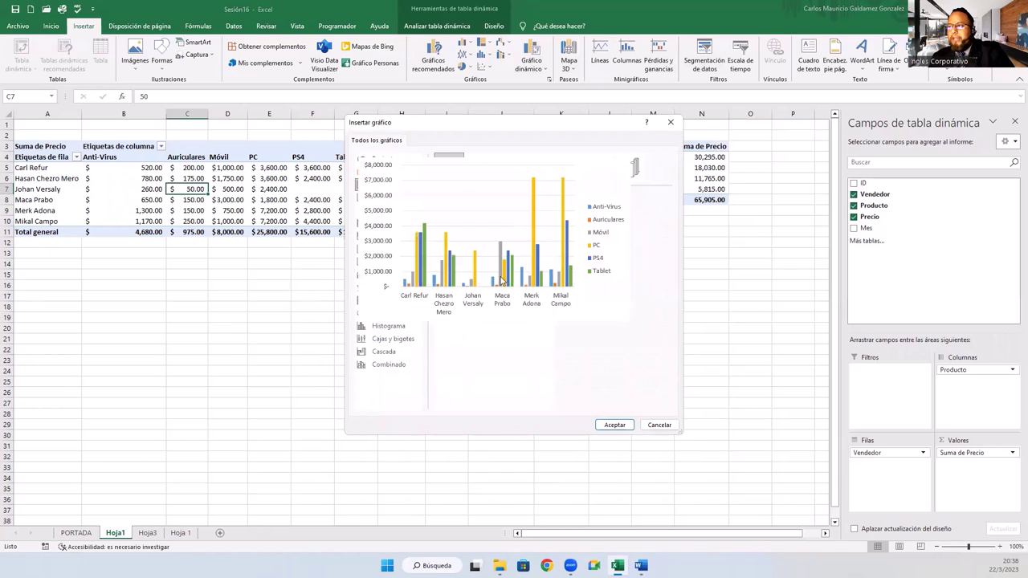
{"action": "left_click", "coordinate": [612, 426]}
Place the column chart under the vendor table across columns A–E and enlarge it
{"action": "left_click_drag", "start_coordinate": [431, 262], "coordinate": [186, 262]}
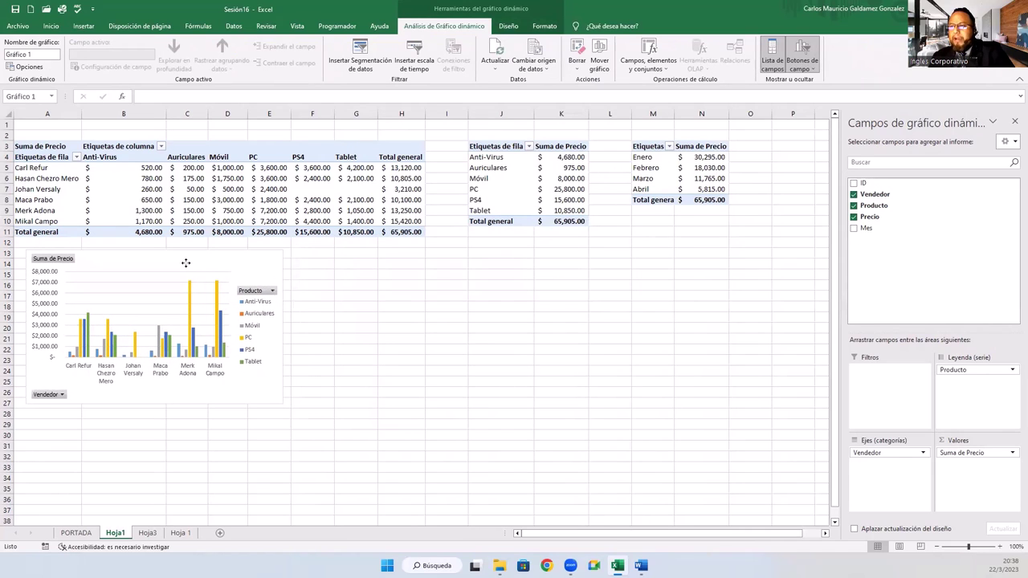
{"action": "left_click_drag", "start_coordinate": [185, 263], "coordinate": [183, 262]}
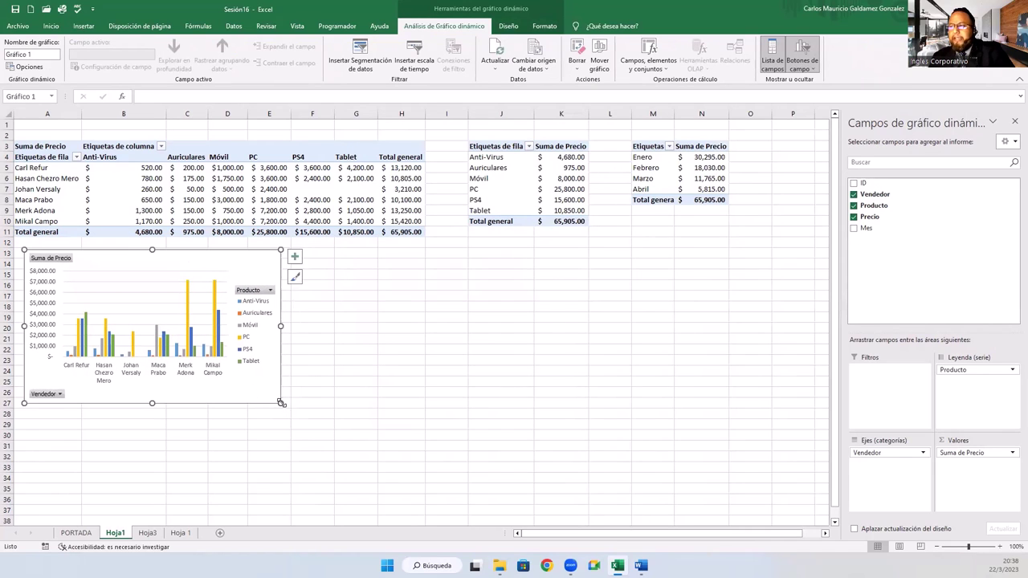
{"action": "left_click_drag", "start_coordinate": [282, 403], "coordinate": [426, 482]}
{"action": "left_click", "coordinate": [500, 178]}
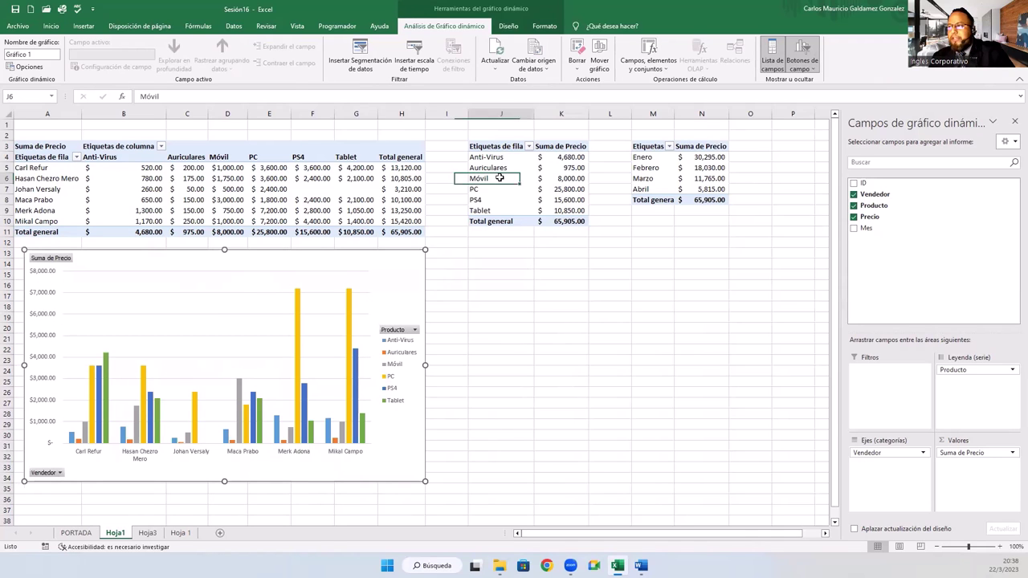
{"action": "left_click", "coordinate": [85, 28]}
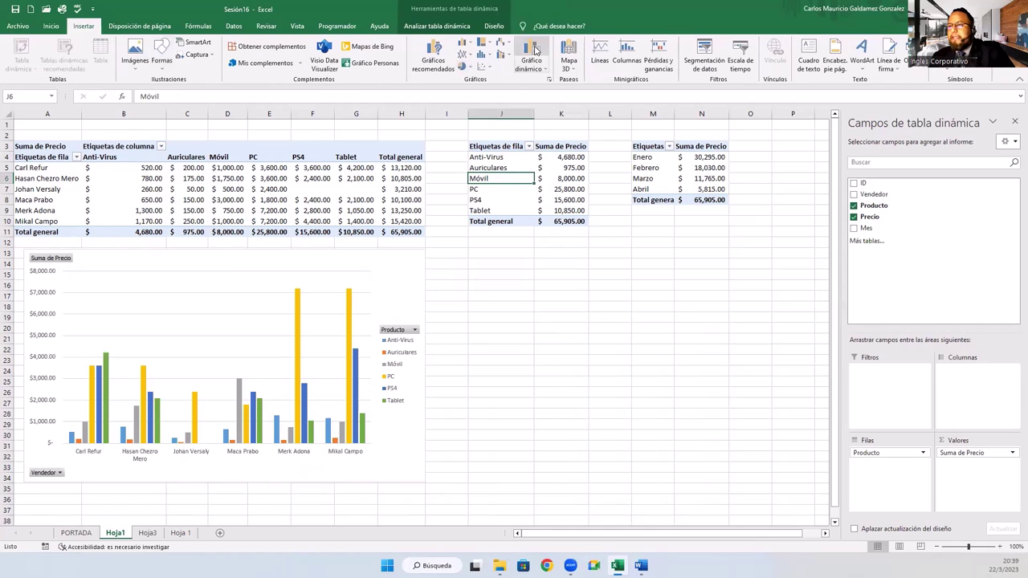
Insert a 3D pie pivot chart of the product totals
{"action": "left_click", "coordinate": [534, 50]}
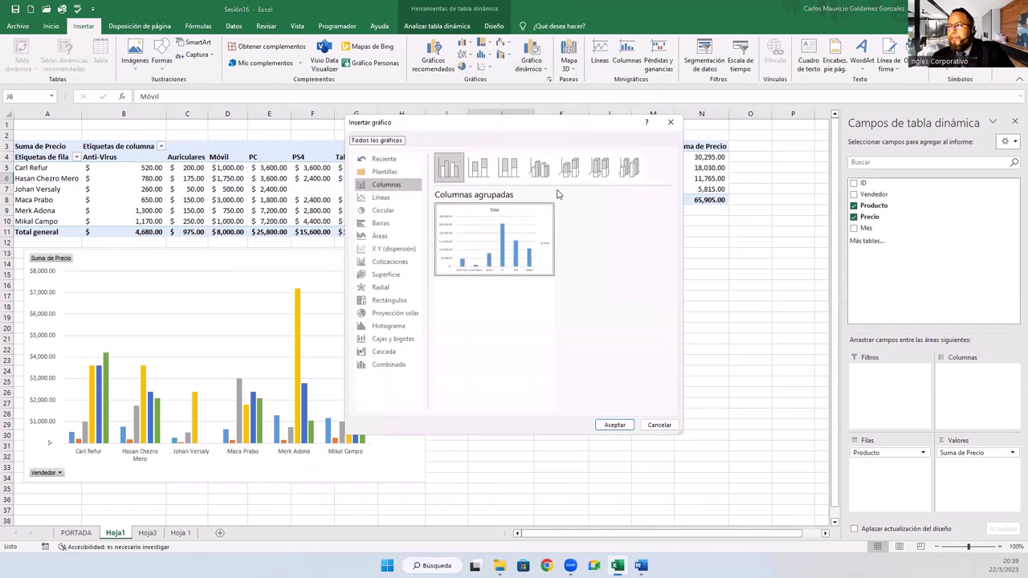
{"action": "left_click", "coordinate": [383, 212]}
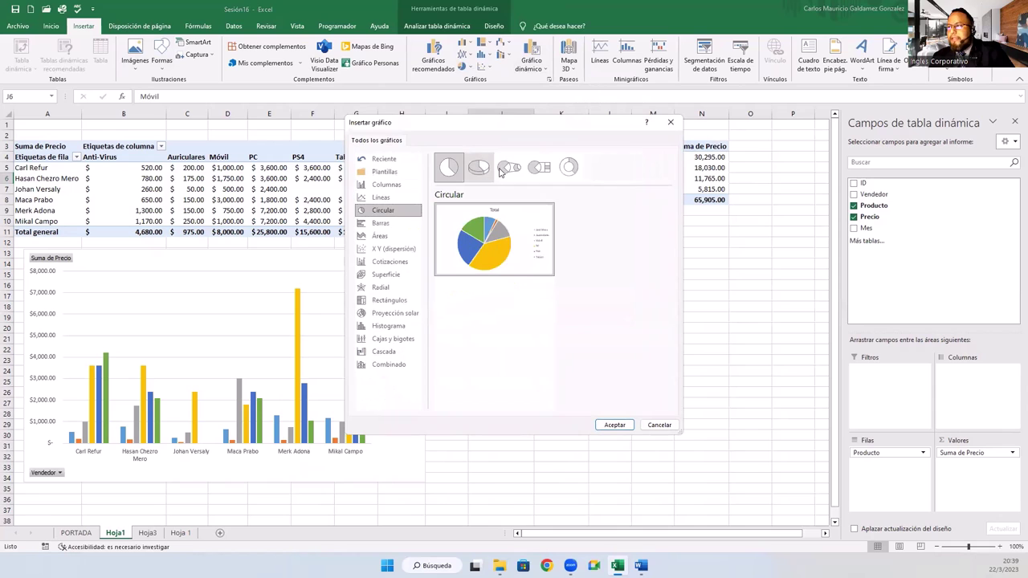
{"action": "left_click", "coordinate": [478, 168]}
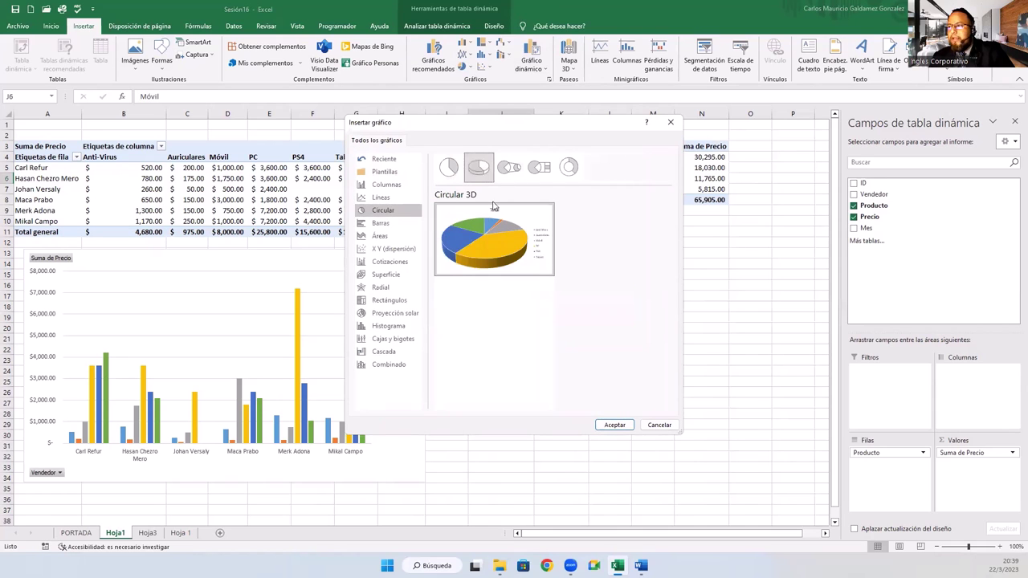
{"action": "left_click", "coordinate": [615, 425]}
Position the pie chart right of the column chart, shrinking the column chart slightly
{"action": "mouse_move", "coordinate": [508, 281]}
{"action": "left_mouse_down"}
{"action": "mouse_move", "coordinate": [651, 286]}
{"action": "mouse_move", "coordinate": [657, 273]}
{"action": "left_mouse_up"}
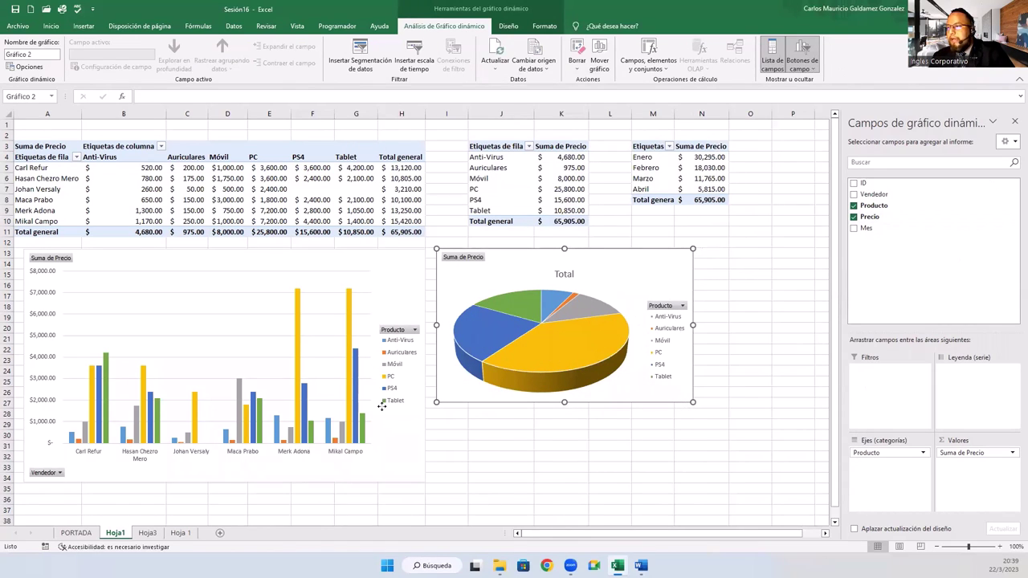
{"action": "left_click", "coordinate": [406, 466]}
{"action": "left_click_drag", "start_coordinate": [367, 448], "coordinate": [368, 448]}
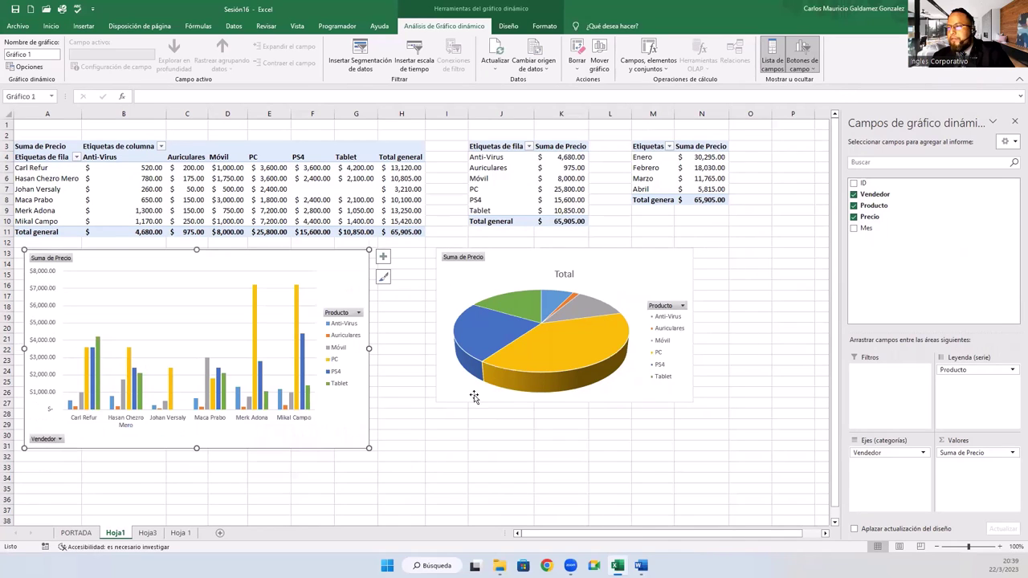
{"action": "left_click", "coordinate": [474, 393]}
{"action": "left_click", "coordinate": [531, 313]}
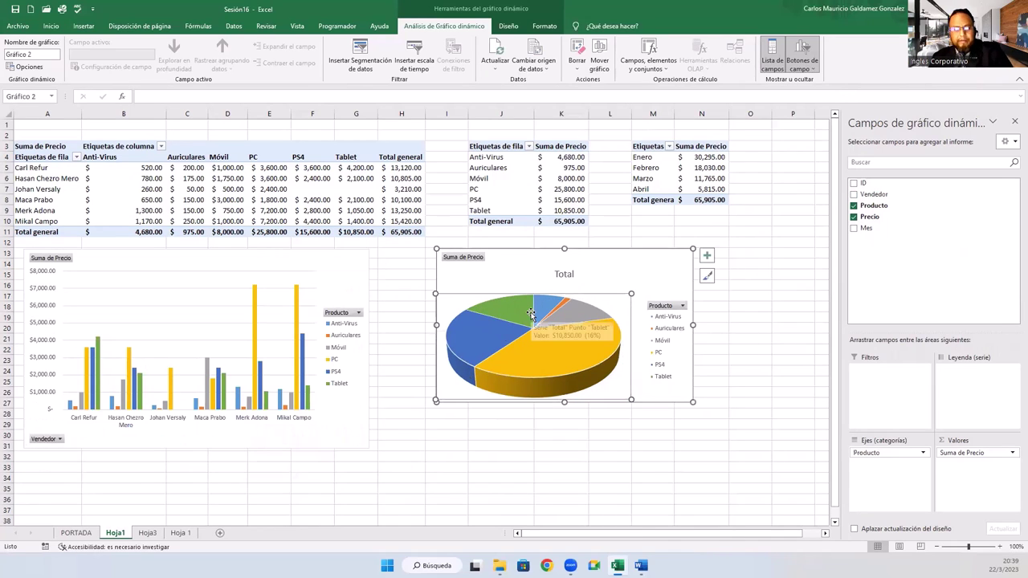
{"action": "mouse_move", "coordinate": [515, 262]}
{"action": "left_mouse_down"}
{"action": "mouse_move", "coordinate": [484, 272]}
{"action": "mouse_move", "coordinate": [455, 262]}
{"action": "left_mouse_up"}
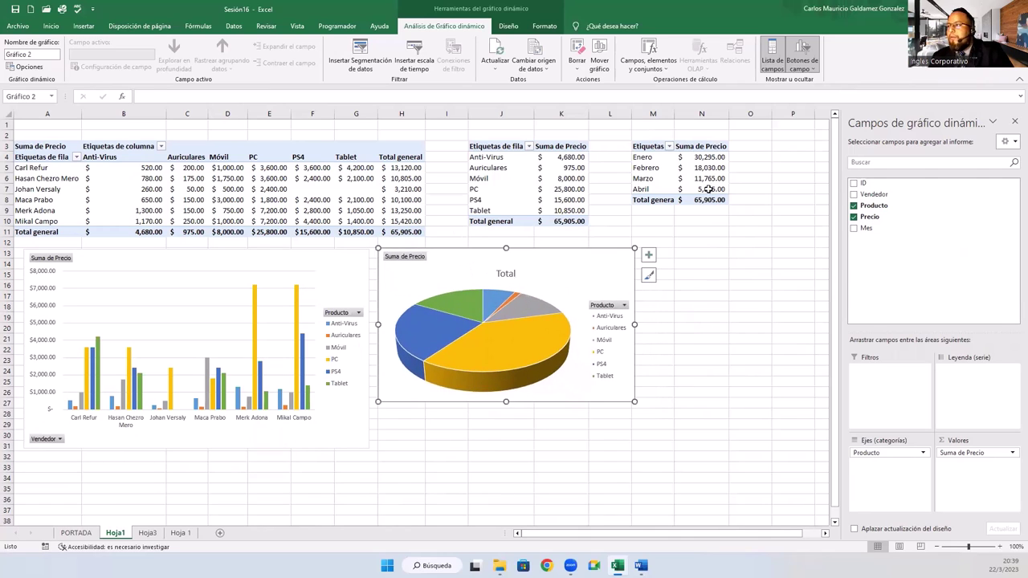
{"action": "left_click", "coordinate": [682, 177]}
Insert a clustered bar pivot chart from the month totals pivot table
{"action": "left_click", "coordinate": [84, 26]}
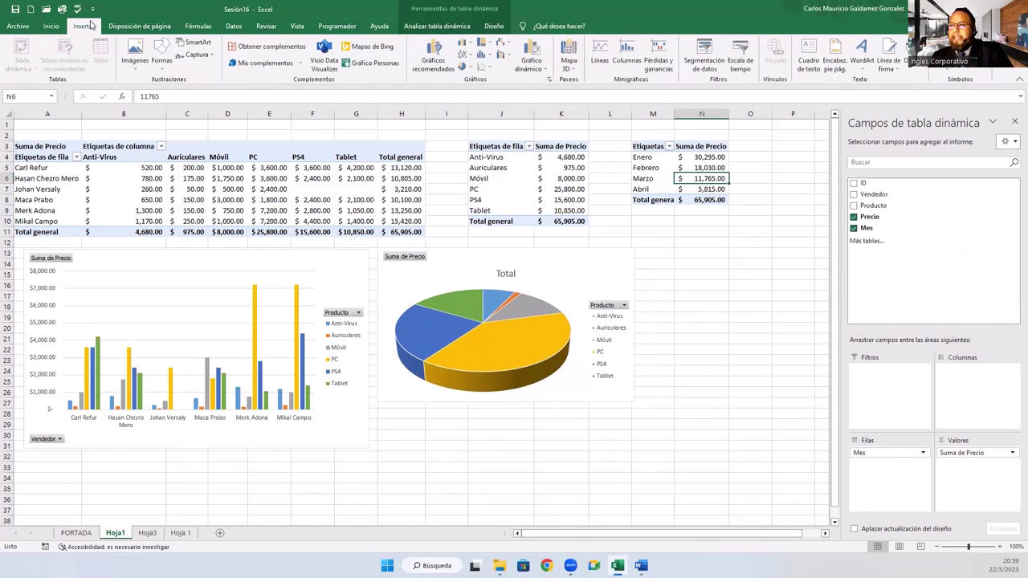
{"action": "left_click", "coordinate": [51, 26]}
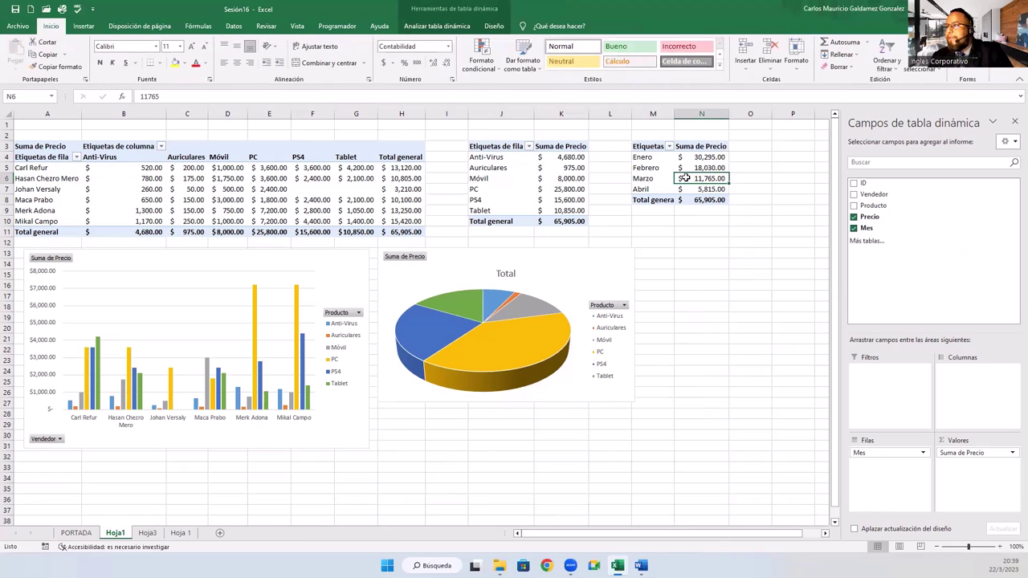
{"action": "left_click", "coordinate": [444, 27]}
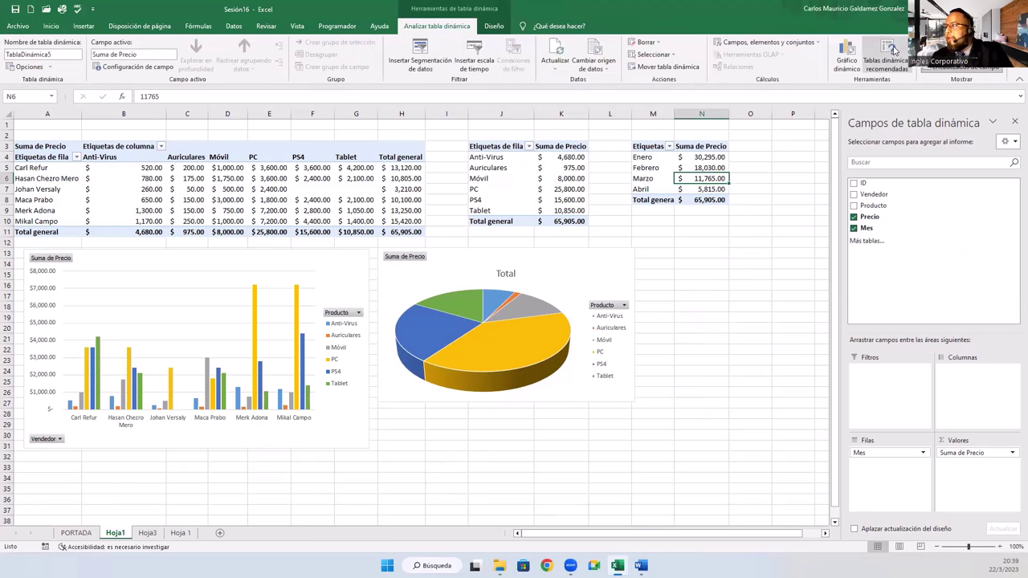
{"action": "left_click", "coordinate": [839, 50]}
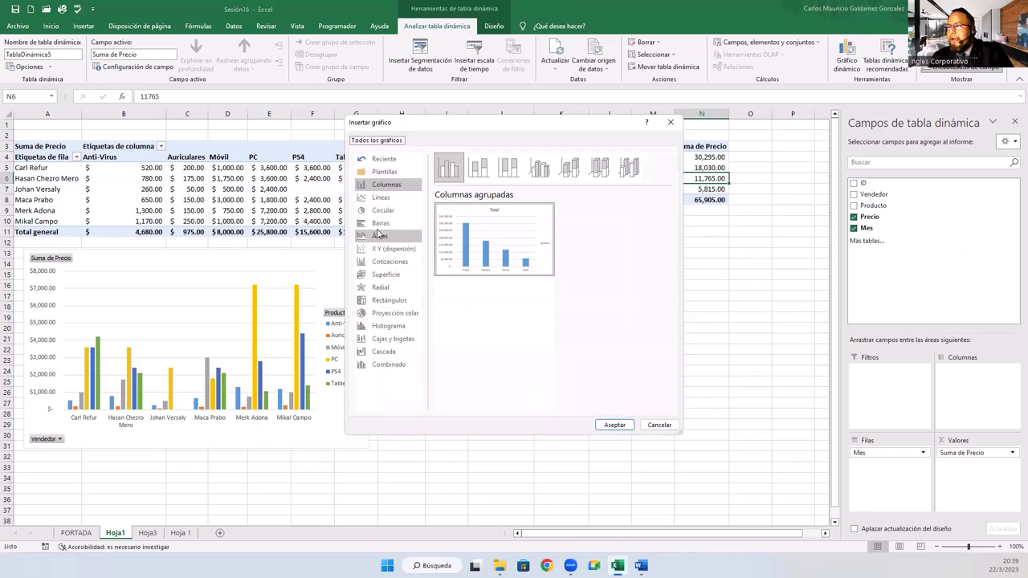
{"action": "left_click", "coordinate": [380, 224]}
{"action": "mouse_move", "coordinate": [450, 245]}
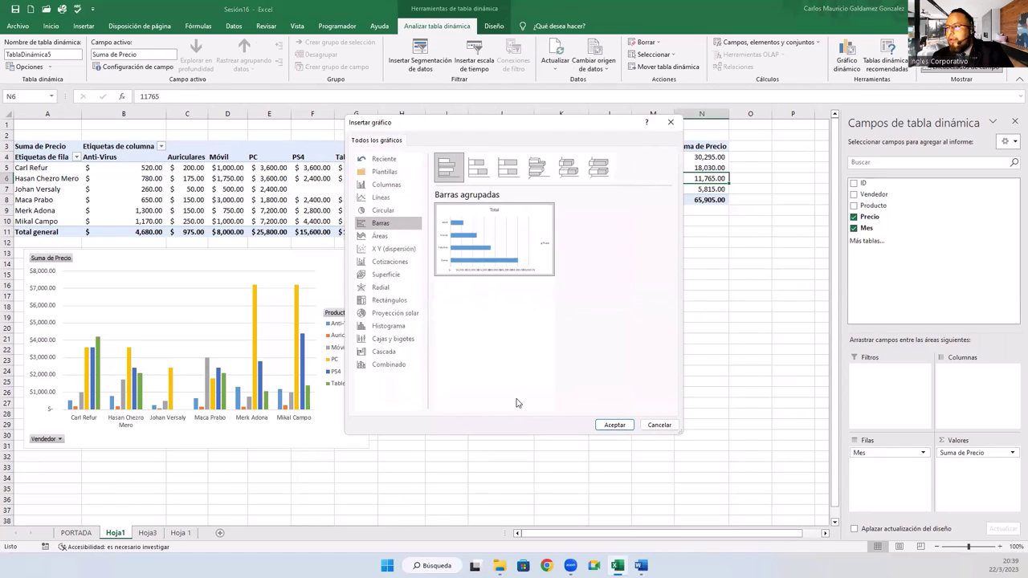
{"action": "left_click", "coordinate": [612, 425]}
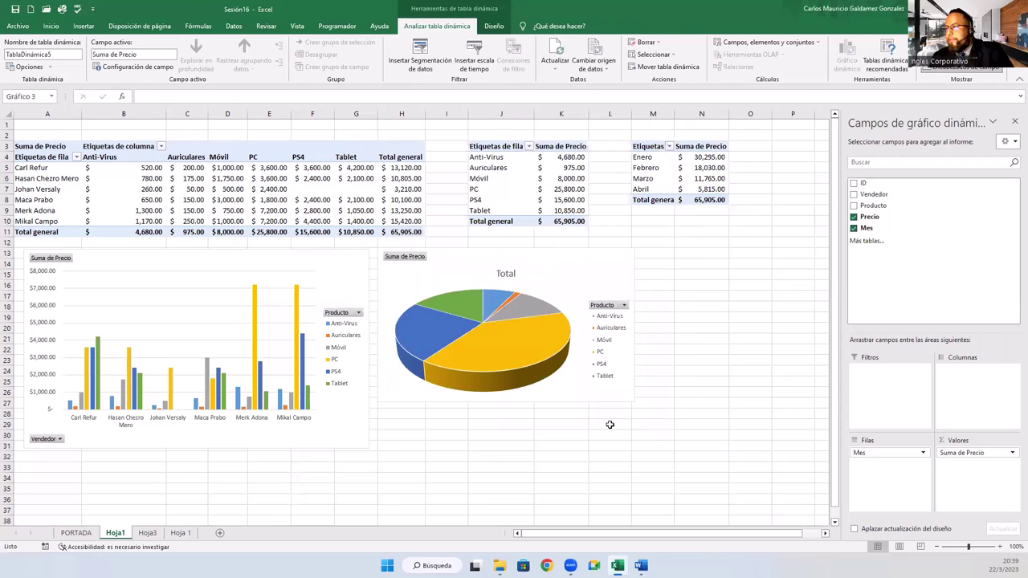
Move the bar chart right of the pie chart and resize it to fit
{"action": "left_click_drag", "start_coordinate": [455, 276], "coordinate": [742, 262]}
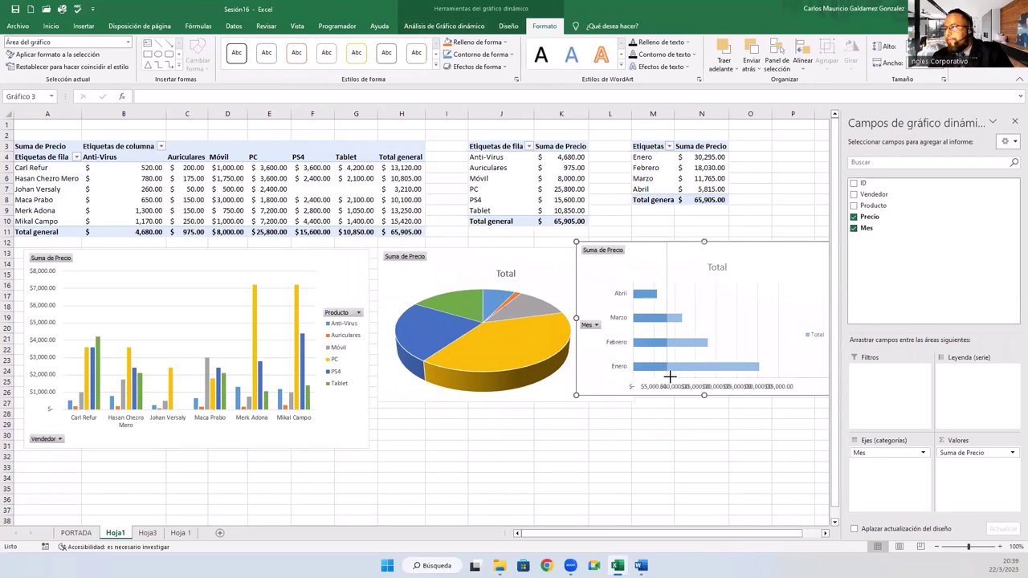
{"action": "left_click_drag", "start_coordinate": [576, 396], "coordinate": [667, 379]}
{"action": "left_click_drag", "start_coordinate": [783, 254], "coordinate": [764, 257]}
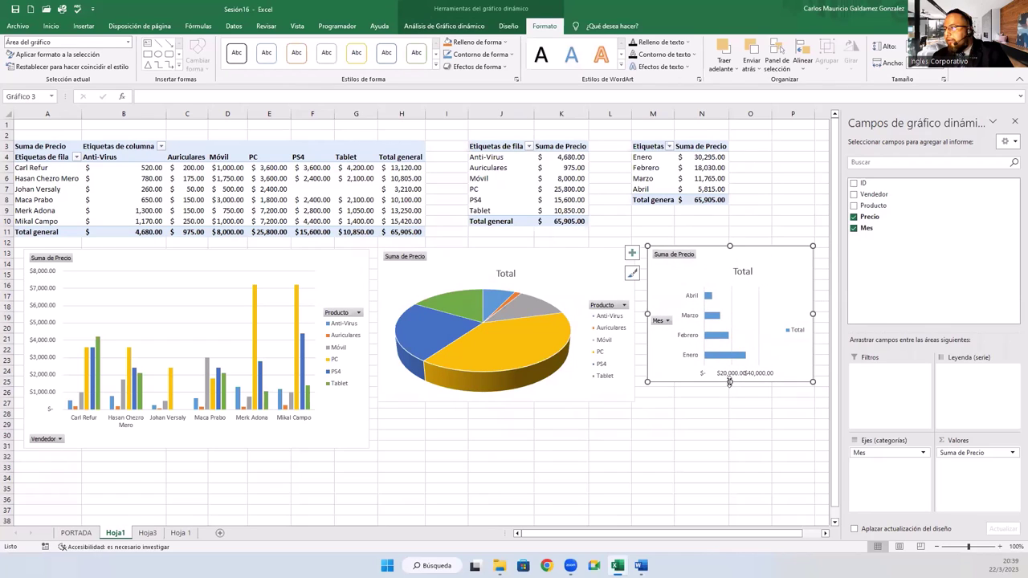
{"action": "left_click_drag", "start_coordinate": [729, 382], "coordinate": [729, 399]}
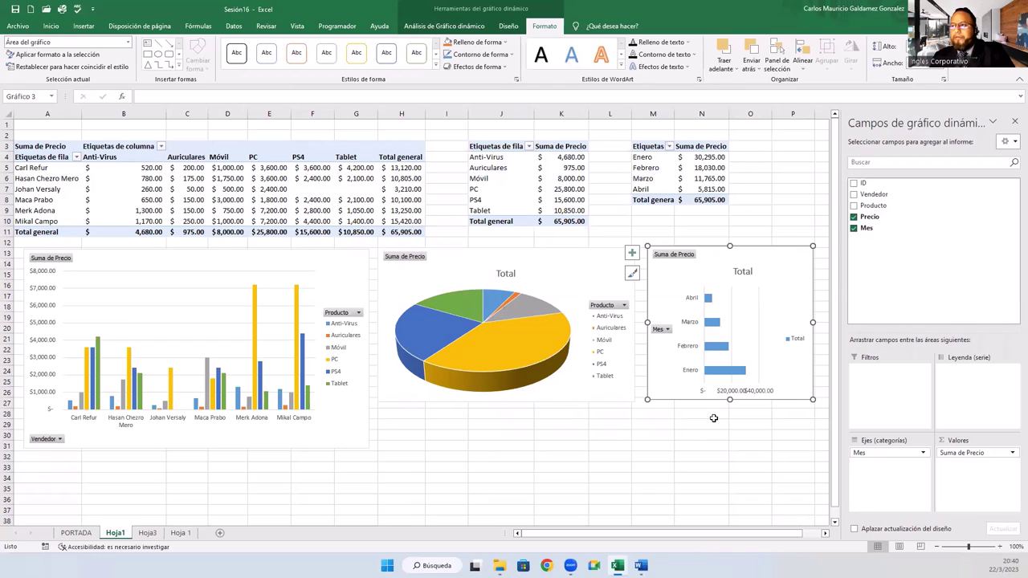
Delete the Hoja3 sheet and go back to cell E8 in Hoja1's vendor pivot
{"action": "right_click", "coordinate": [147, 533]}
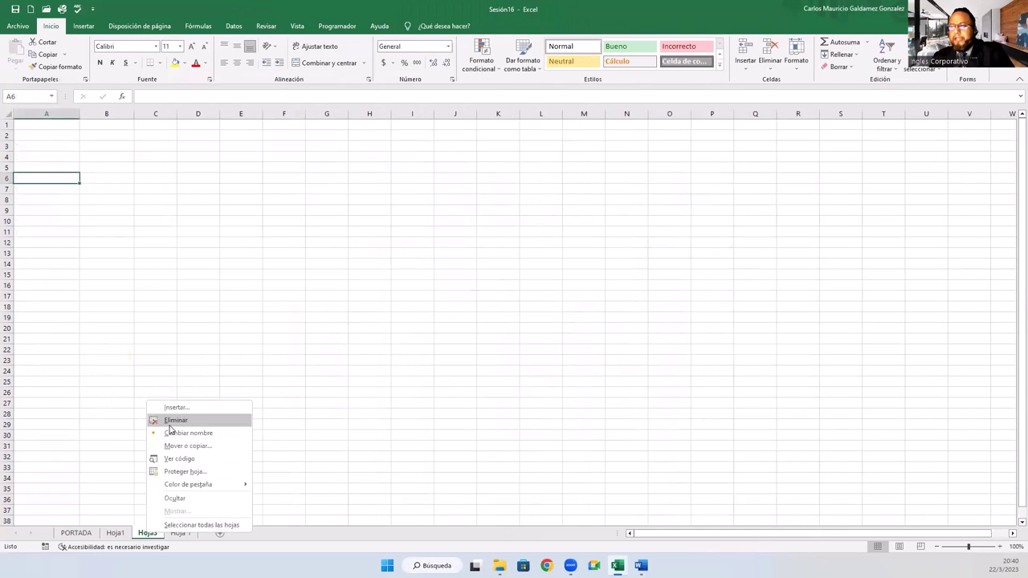
{"action": "left_click", "coordinate": [173, 420]}
{"action": "left_click", "coordinate": [490, 312]}
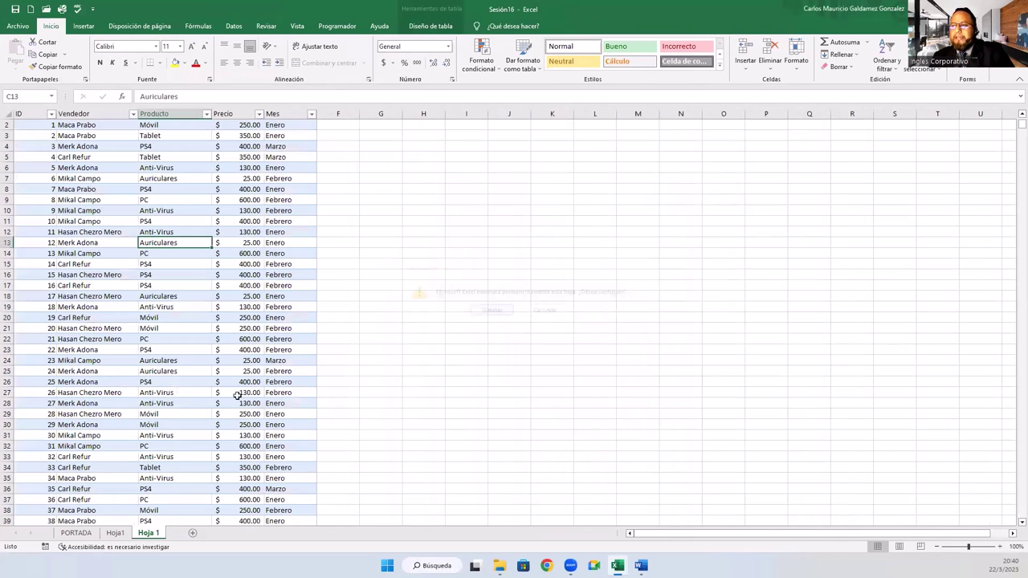
{"action": "left_click", "coordinate": [116, 534]}
{"action": "left_click", "coordinate": [257, 199]}
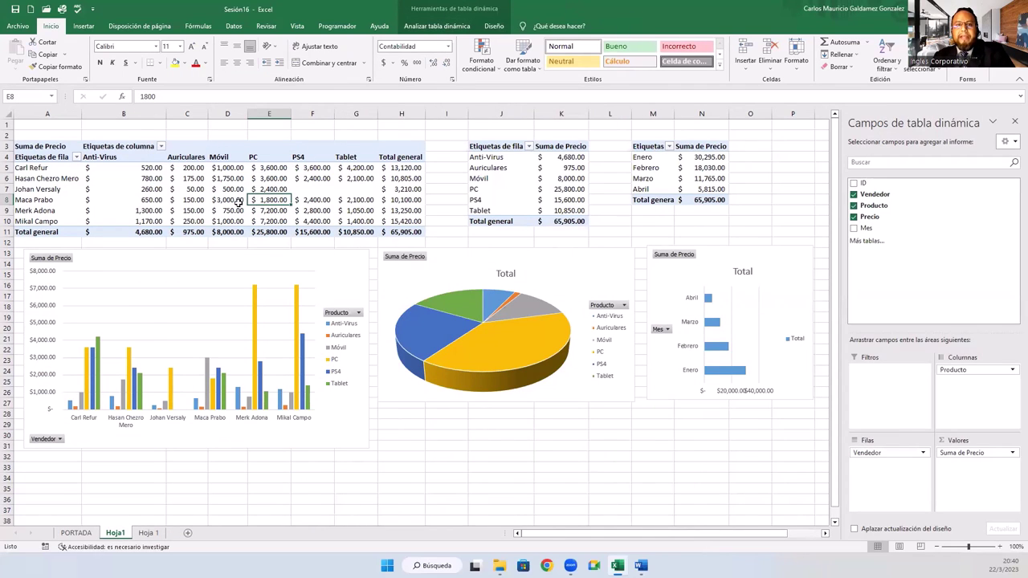